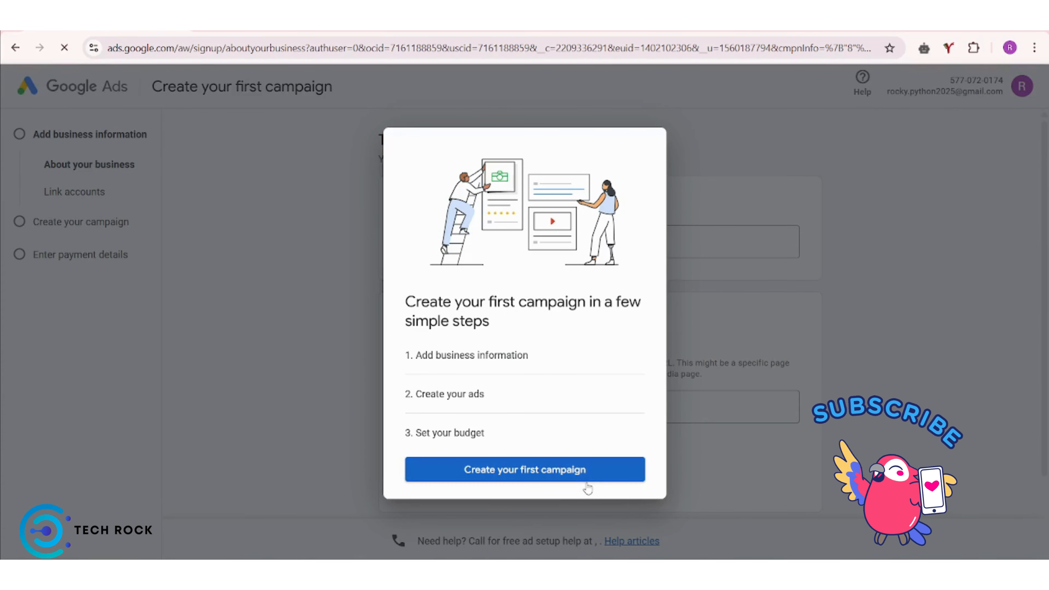
# Step: Dismiss the welcome overview and enter the business name, then start a web search for it in a new tab
pyautogui.click(588, 481)
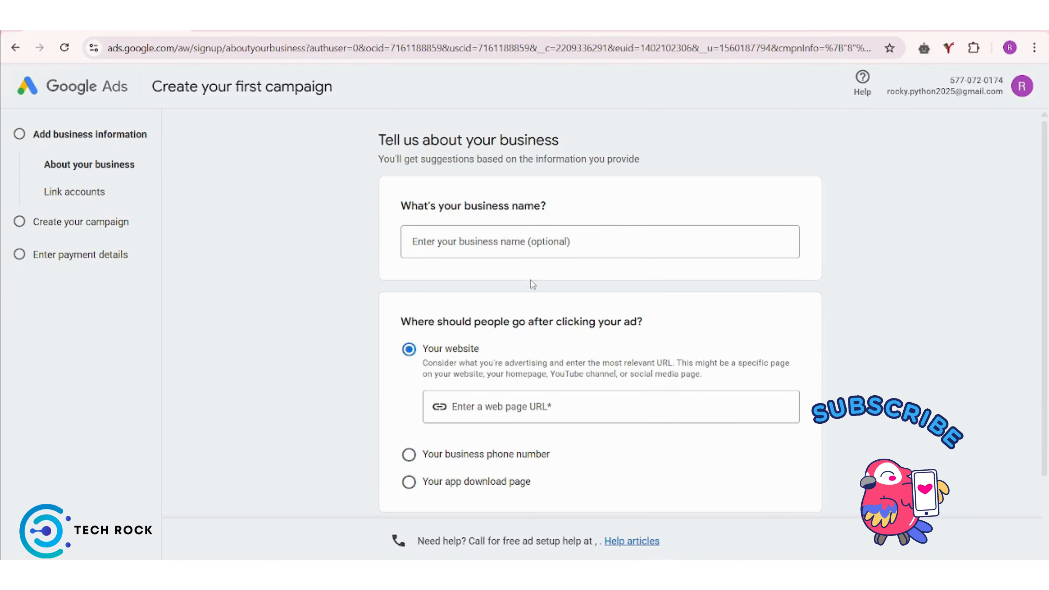
pyautogui.click(531, 243)
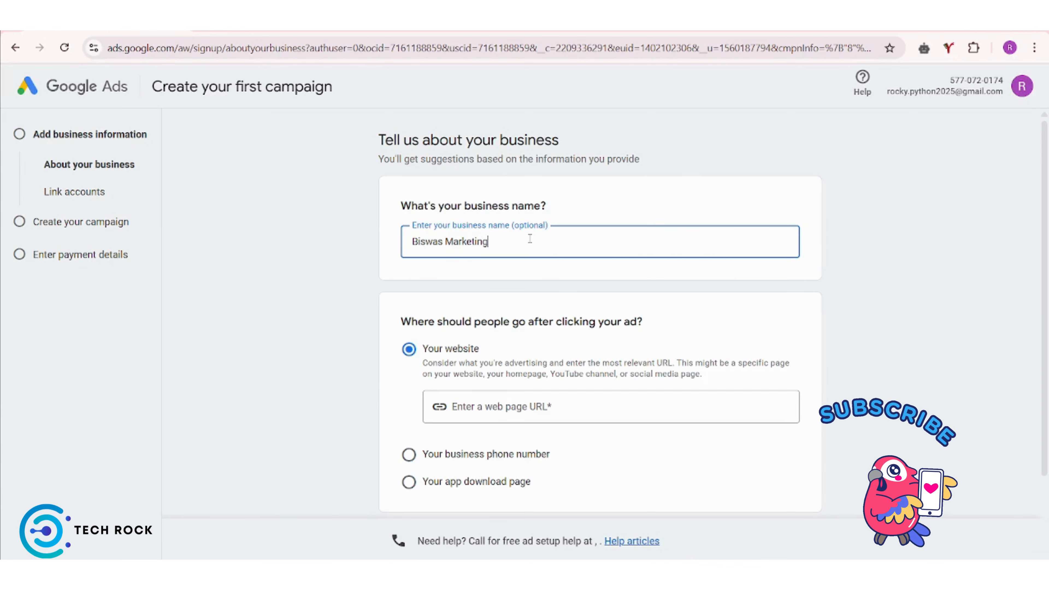
pyautogui.scroll(-2, 711, 288)
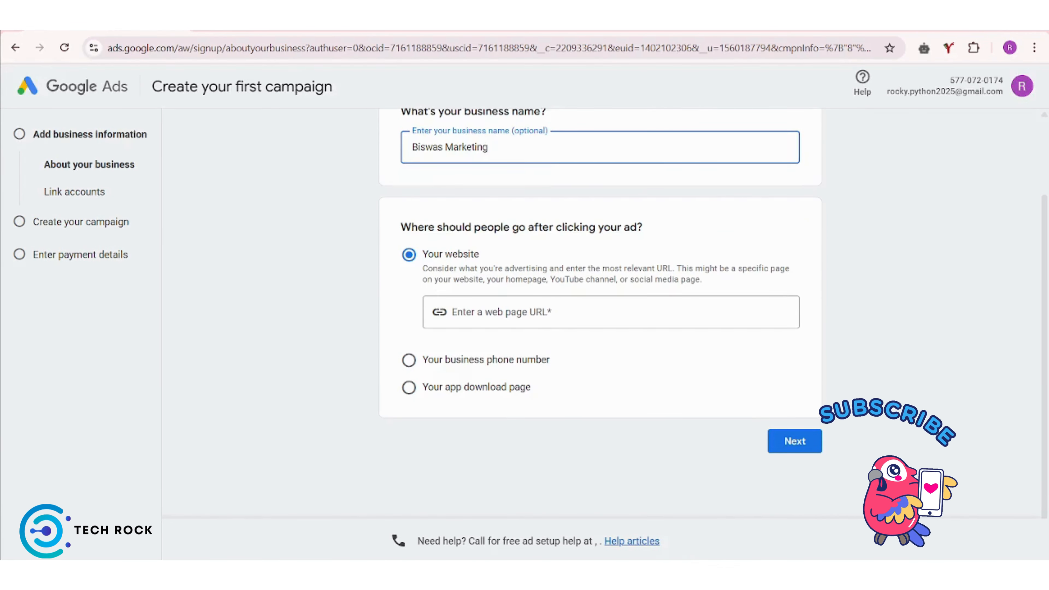
pyautogui.hotkey('ctrl', 't')
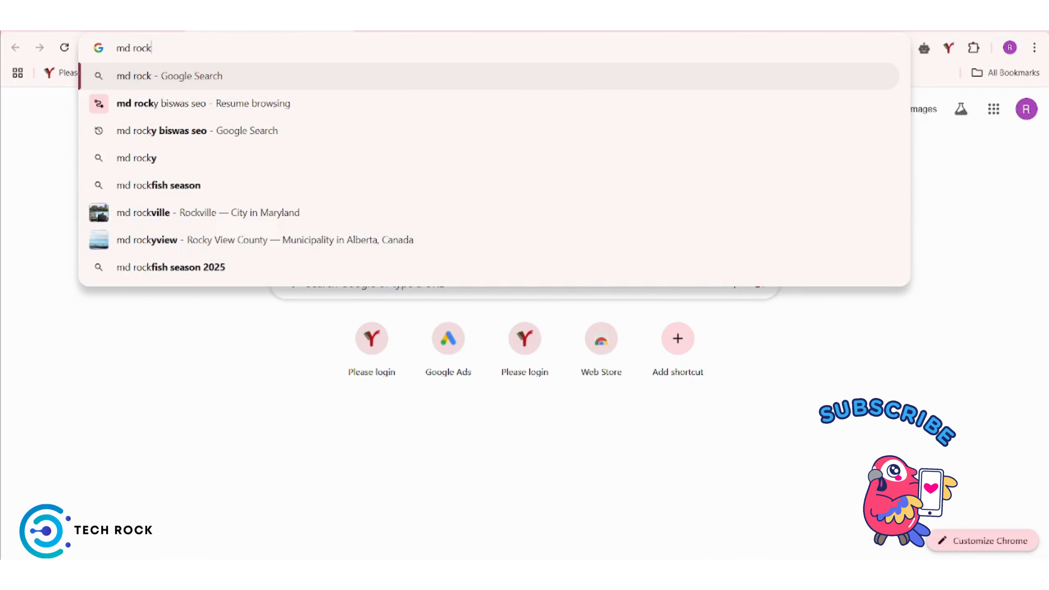
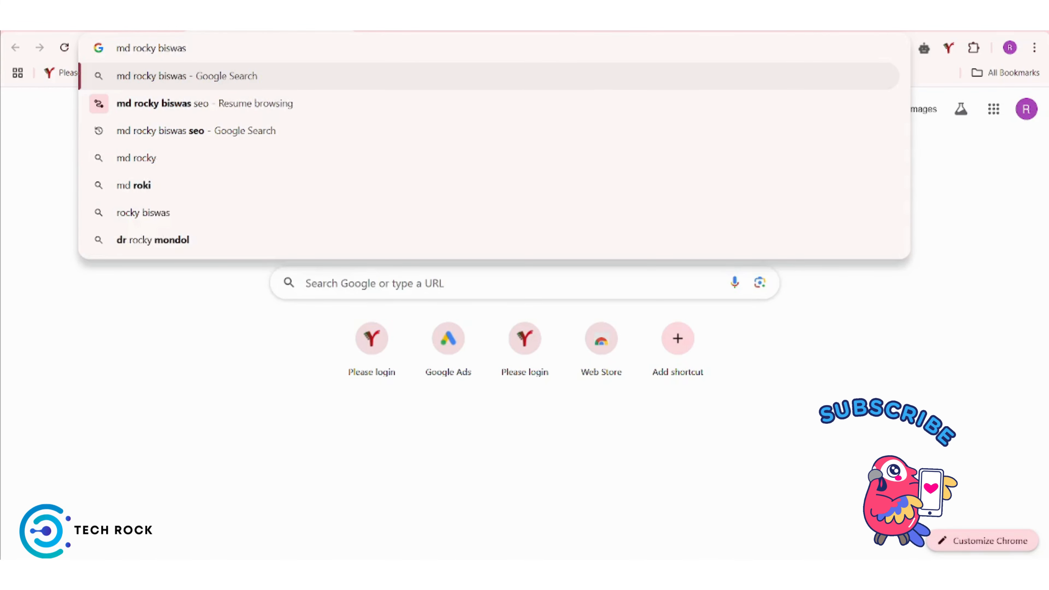
# Step: Search for the business, open its own website, and copy the site's URL
pyautogui.press('Return')
pyautogui.click(258, 252)
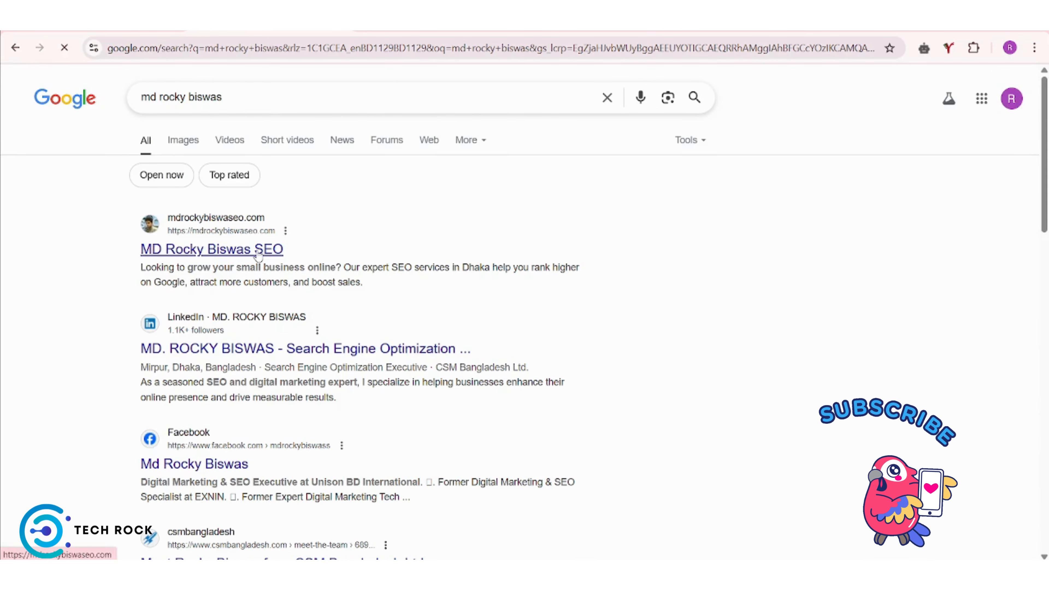
pyautogui.click(275, 50)
pyautogui.hotkey('ctrl', 'c')
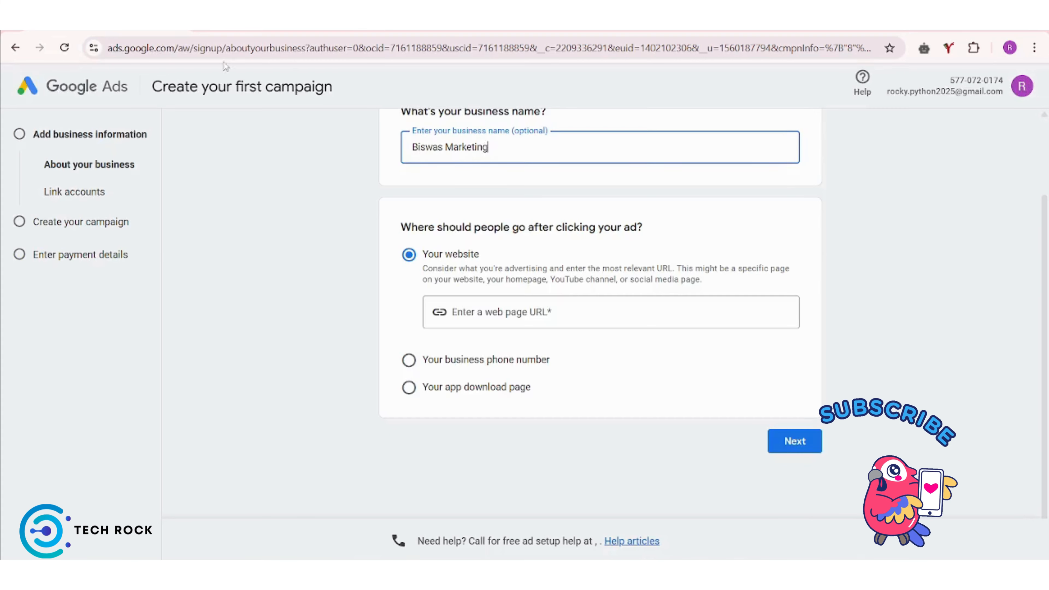
pyautogui.click(503, 308)
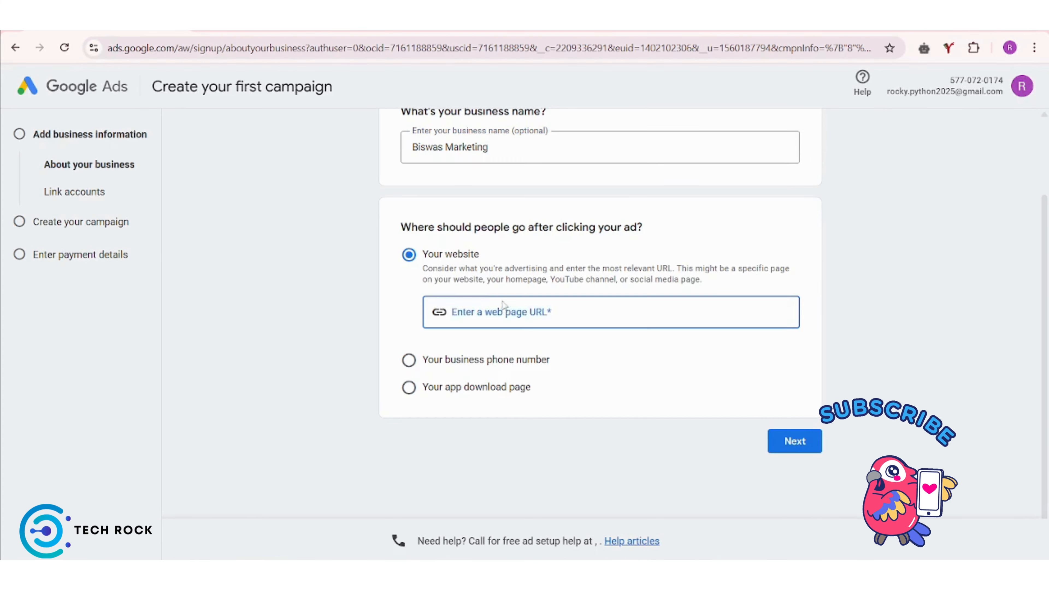
# Step: Paste the website URL as the destination, then skip account linking, campaign goal and campaign type
pyautogui.hotkey('ctrl', 'v')
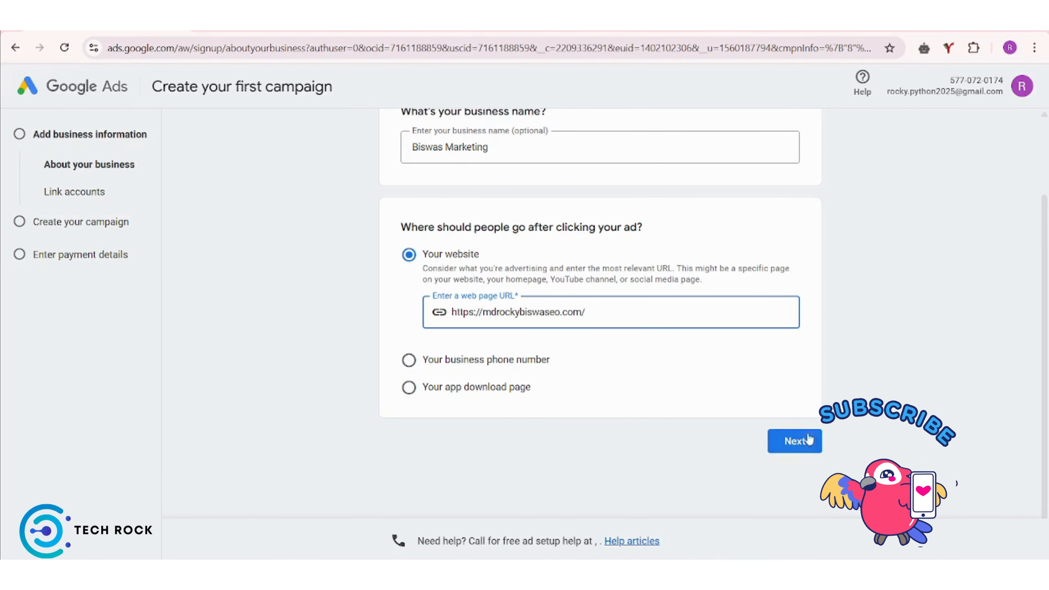
pyautogui.click(808, 439)
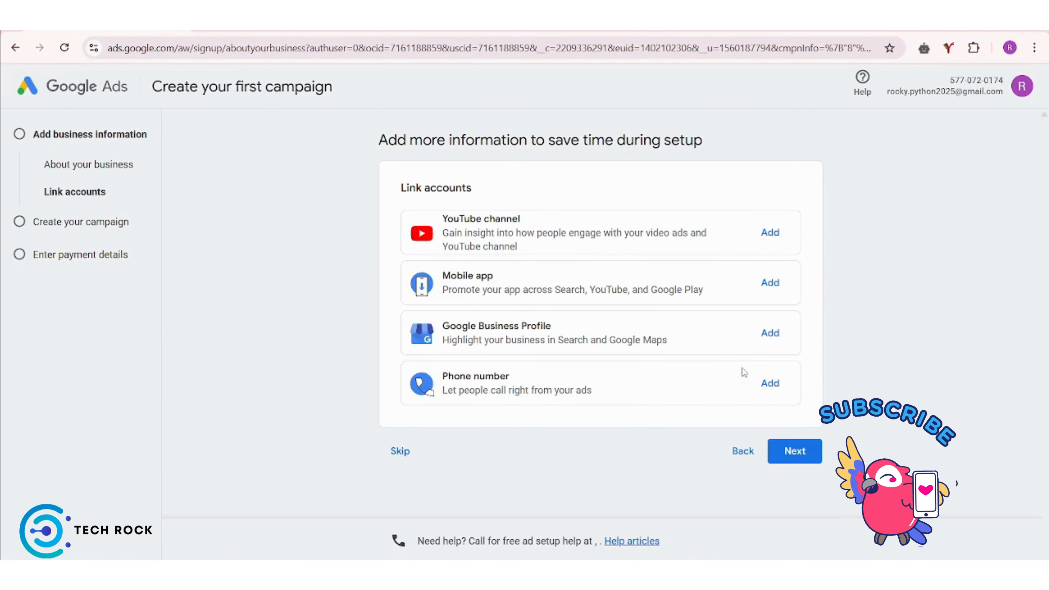
pyautogui.click(402, 451)
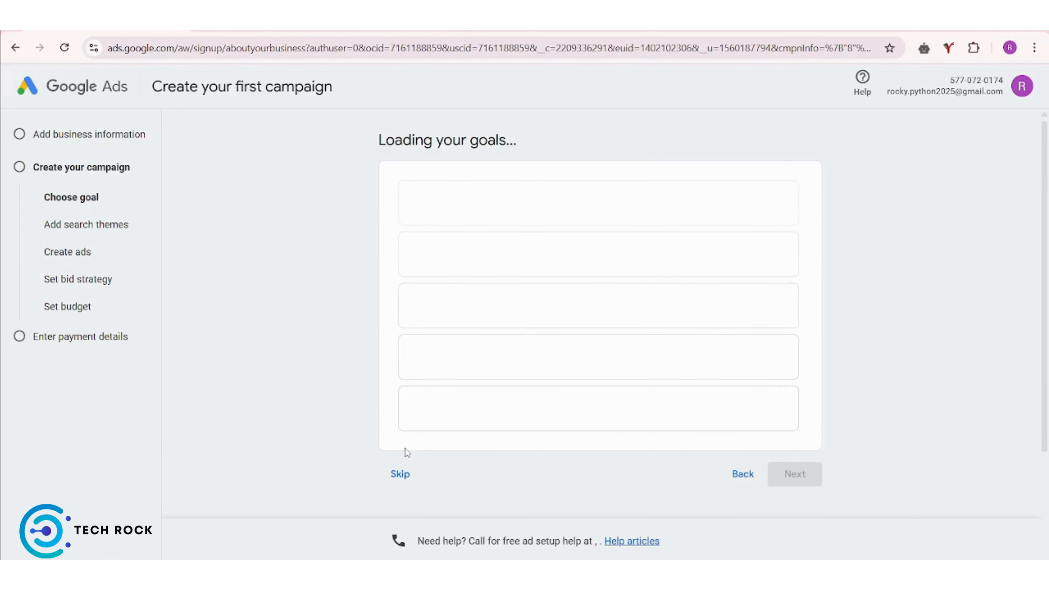
pyautogui.scroll(-5, 461, 456)
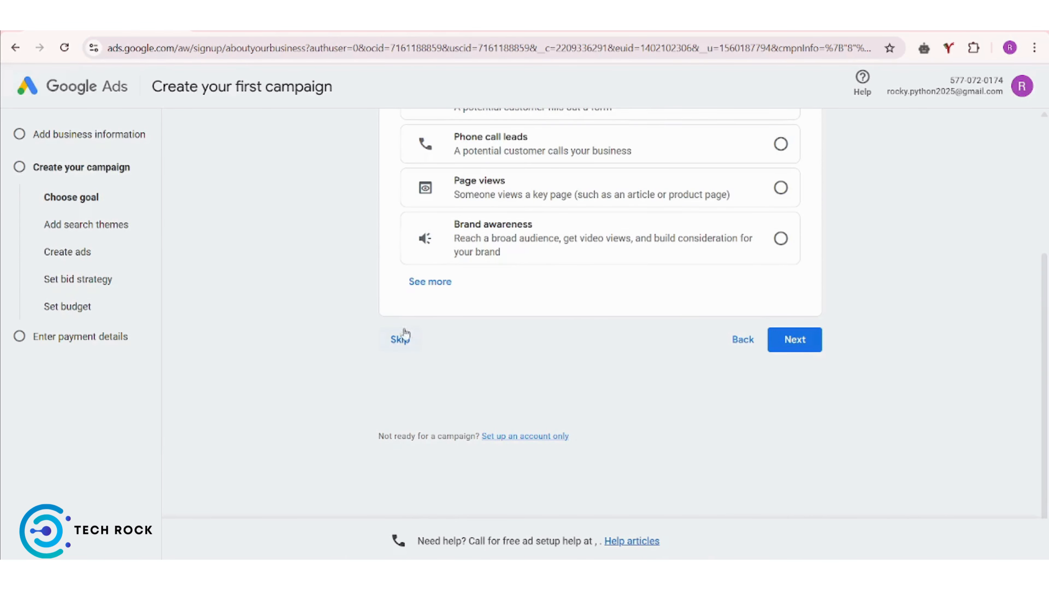
pyautogui.click(400, 338)
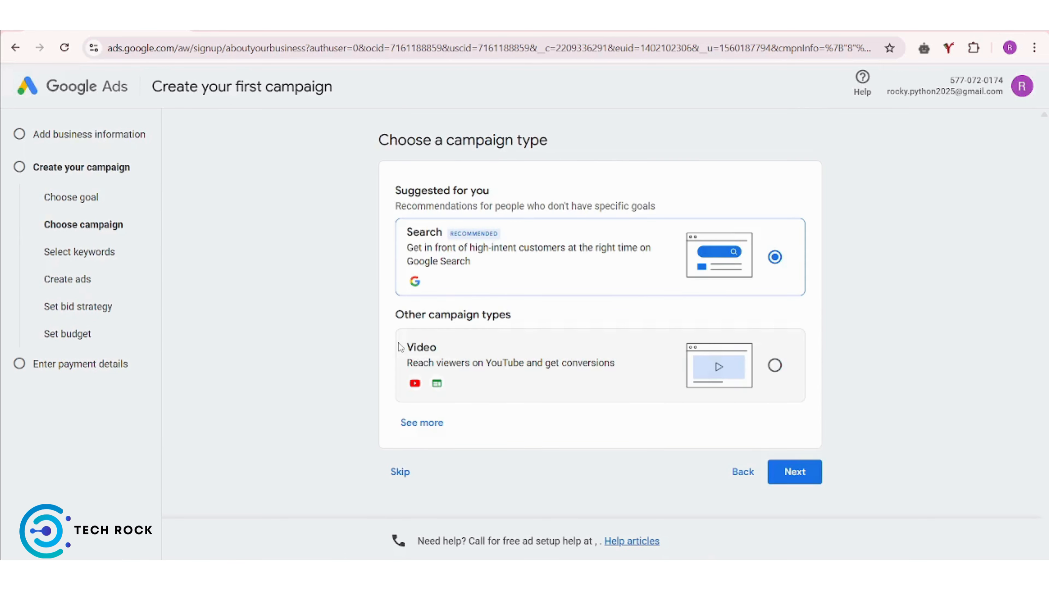
pyautogui.click(403, 471)
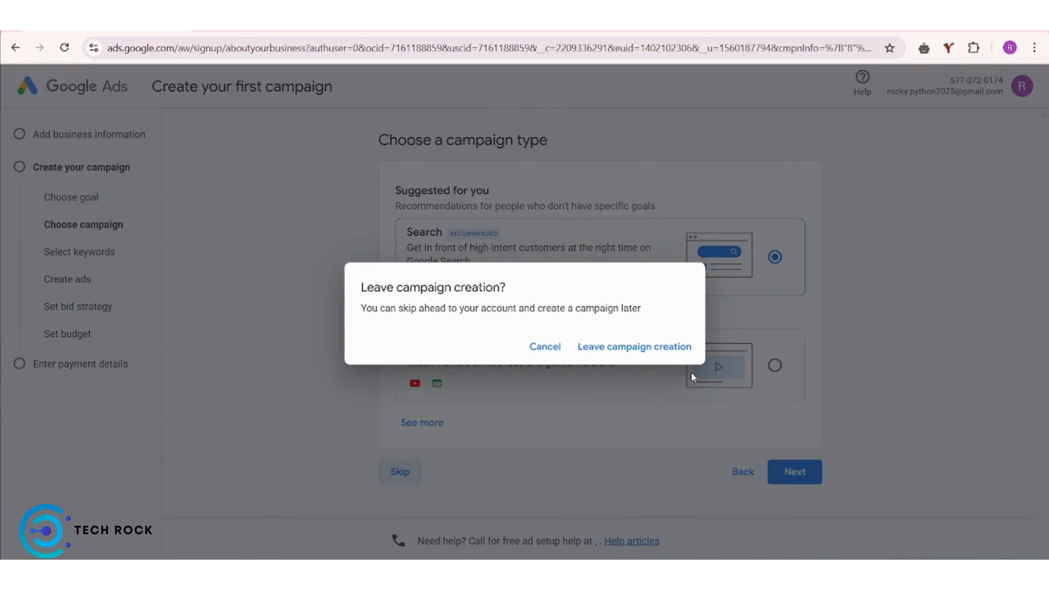
pyautogui.click(662, 358)
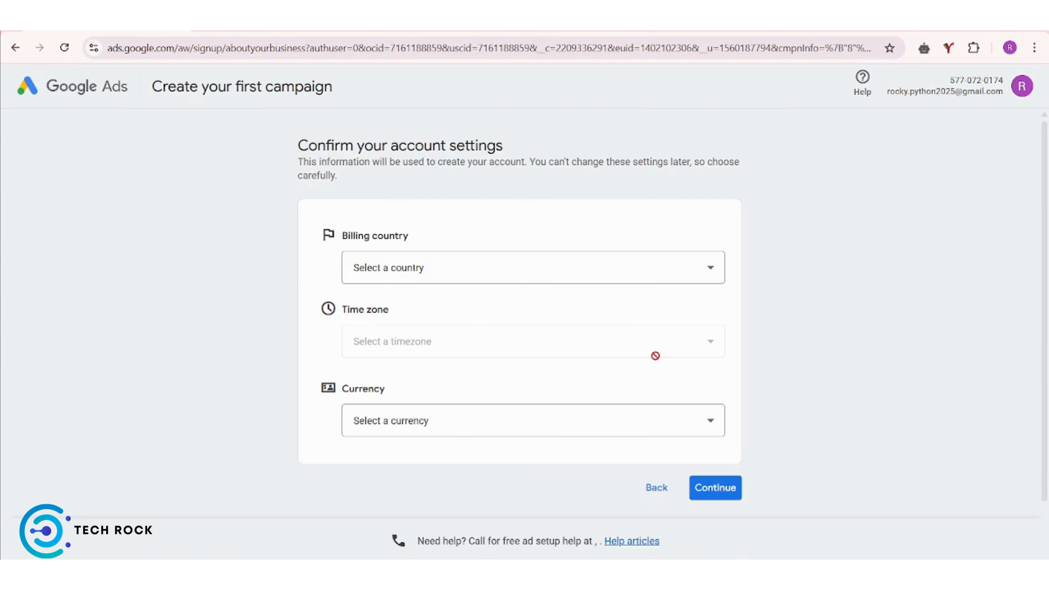
# Step: Choose India as the billing country
pyautogui.scroll(-2, 644, 359)
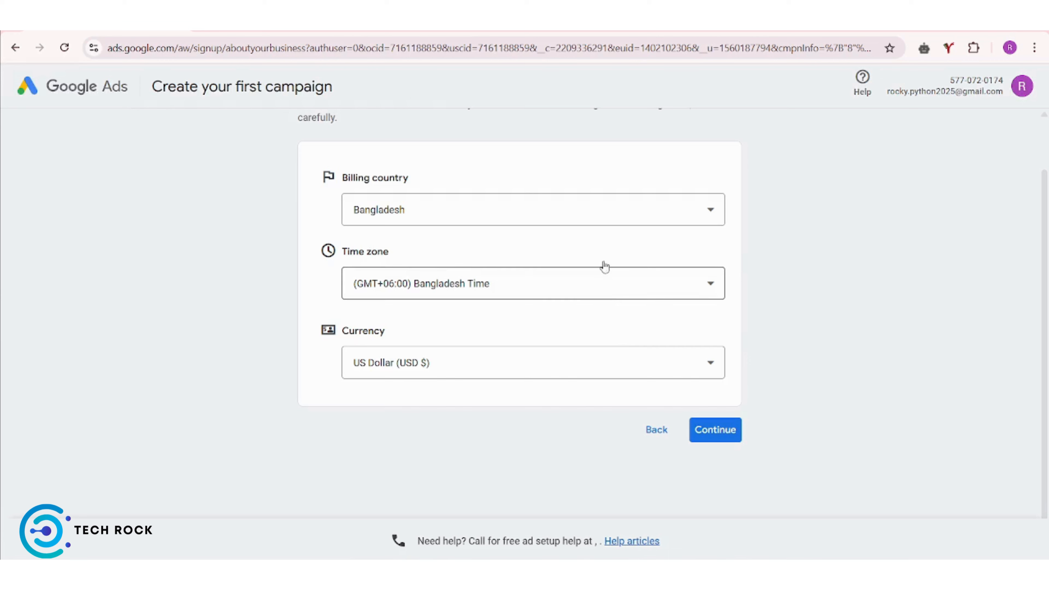
pyautogui.click(602, 203)
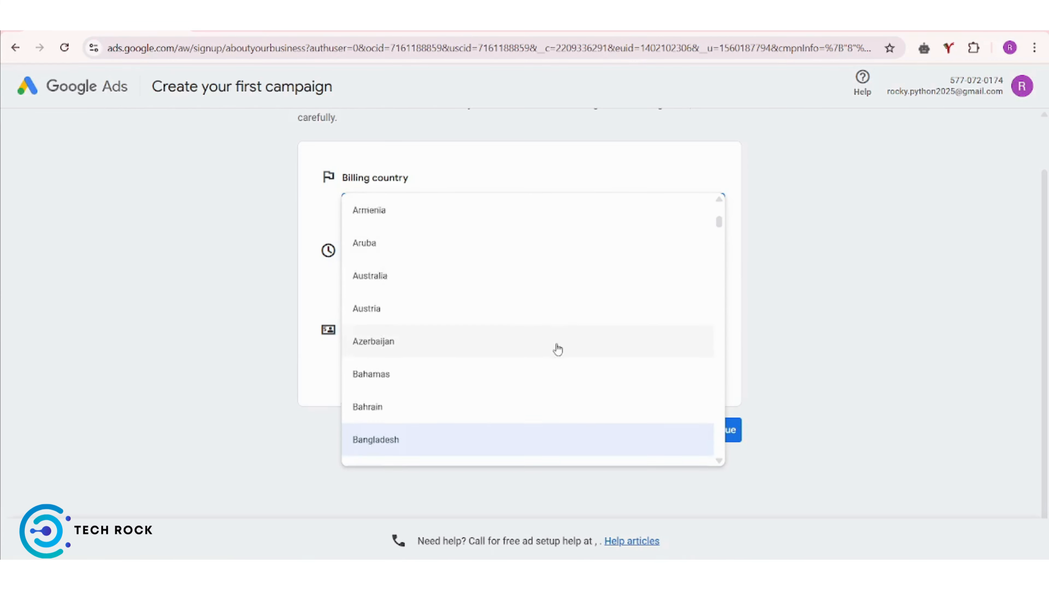
pyautogui.scroll(-3, 554, 349)
pyautogui.moveTo(719, 234); pyautogui.dragTo(679, 316)
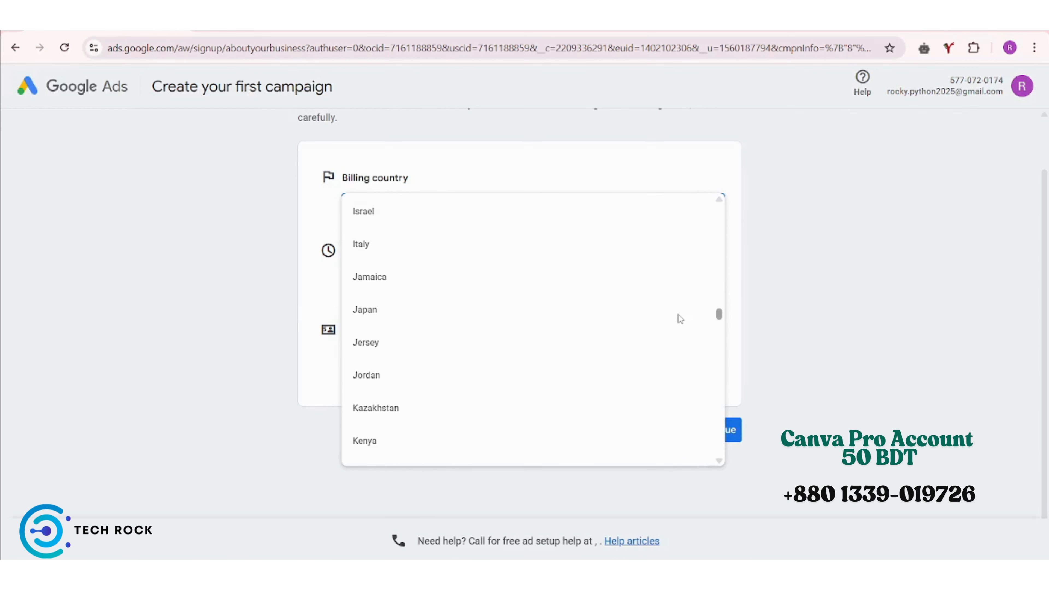
pyautogui.scroll(2, 454, 287)
pyautogui.scroll(1, 404, 277)
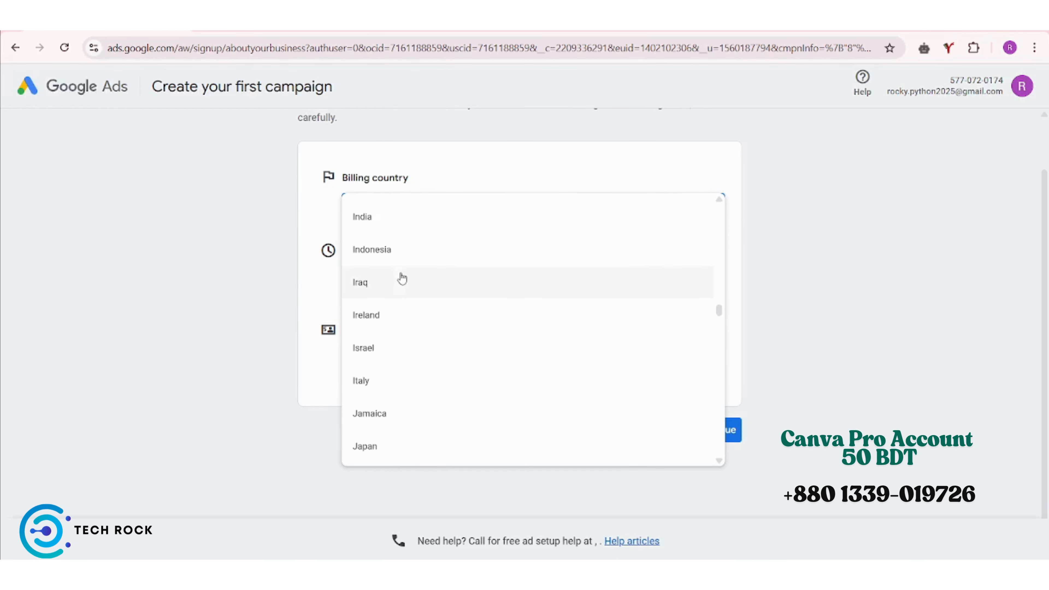
pyautogui.click(434, 217)
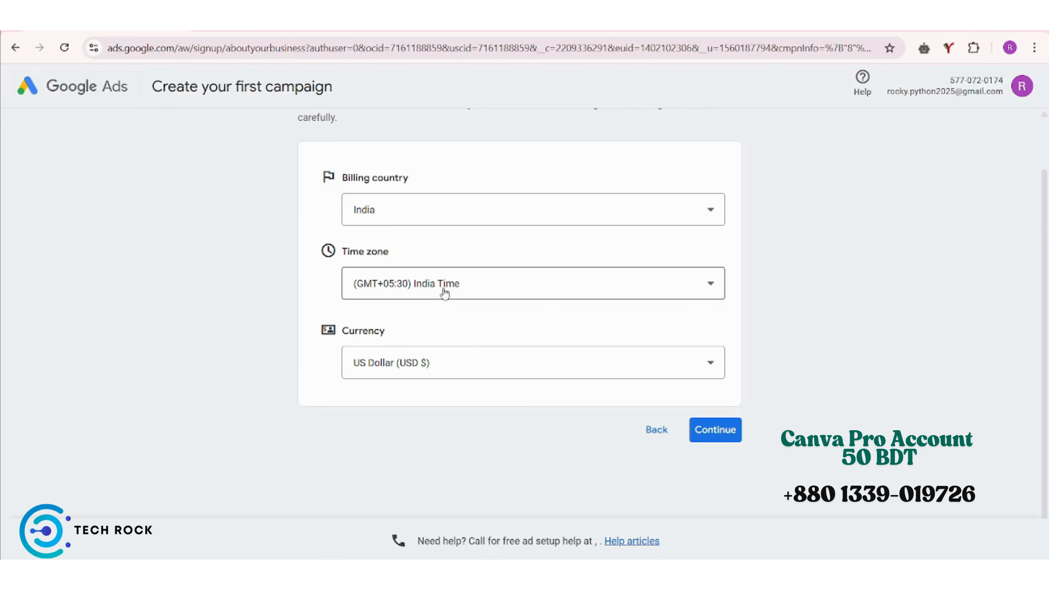
# Step: Keep (GMT+05:30) India Time, choose Indian Rupee (INR ₹) as currency, and continue
pyautogui.click(445, 290)
pyautogui.click(313, 384)
pyautogui.click(445, 363)
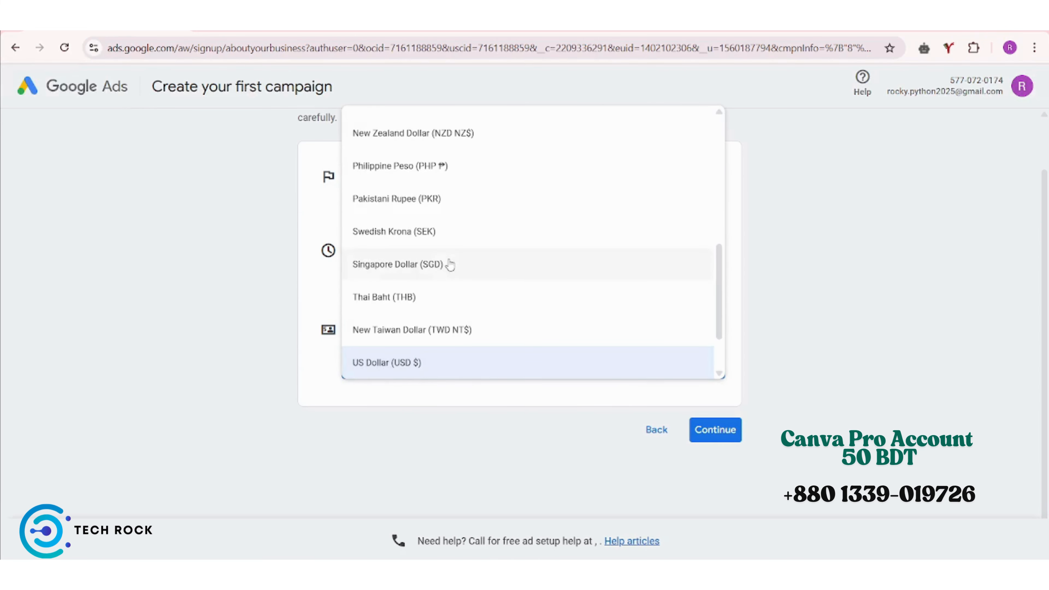
pyautogui.scroll(5, 450, 273)
pyautogui.scroll(-6, 451, 279)
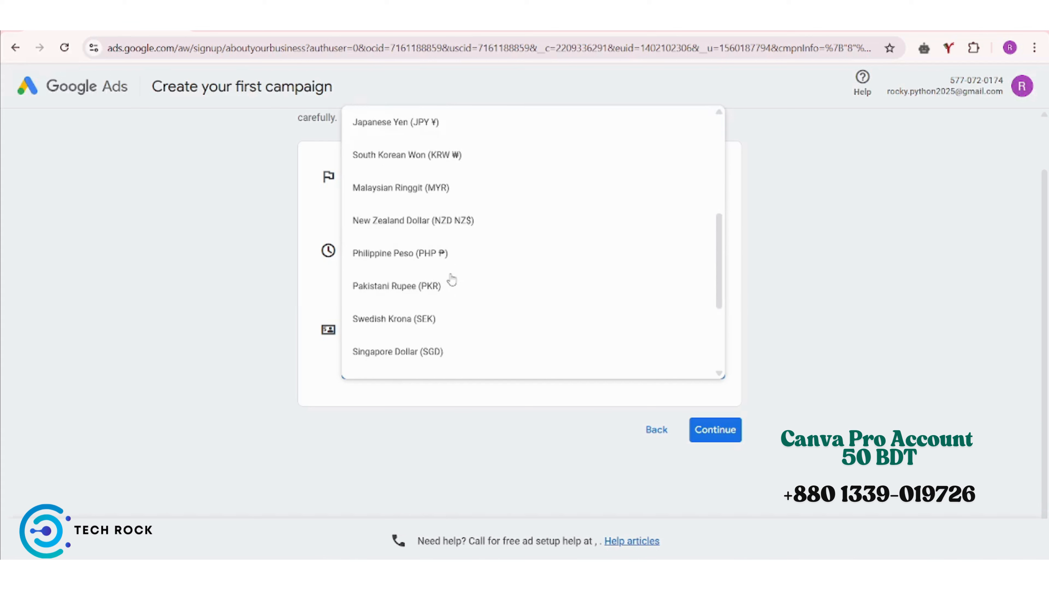
pyautogui.scroll(-5, 451, 280)
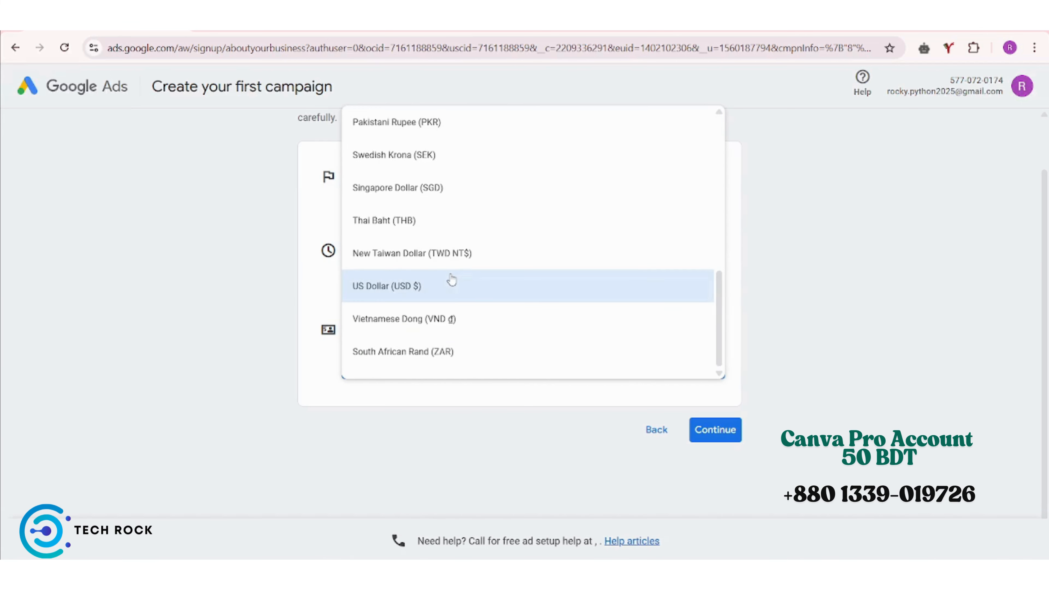
pyautogui.scroll(10, 425, 298)
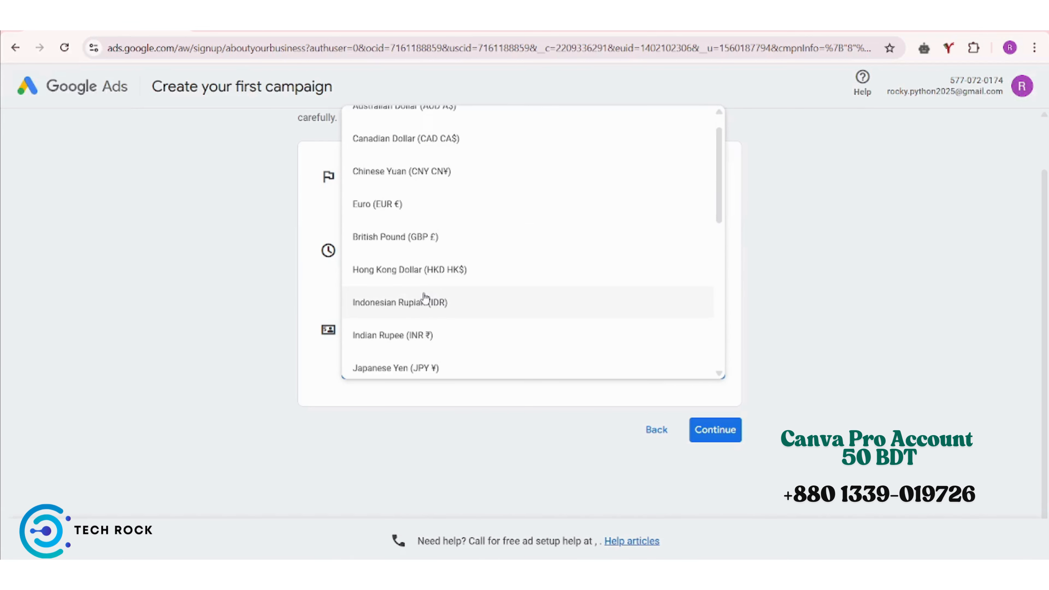
pyautogui.scroll(-5, 425, 297)
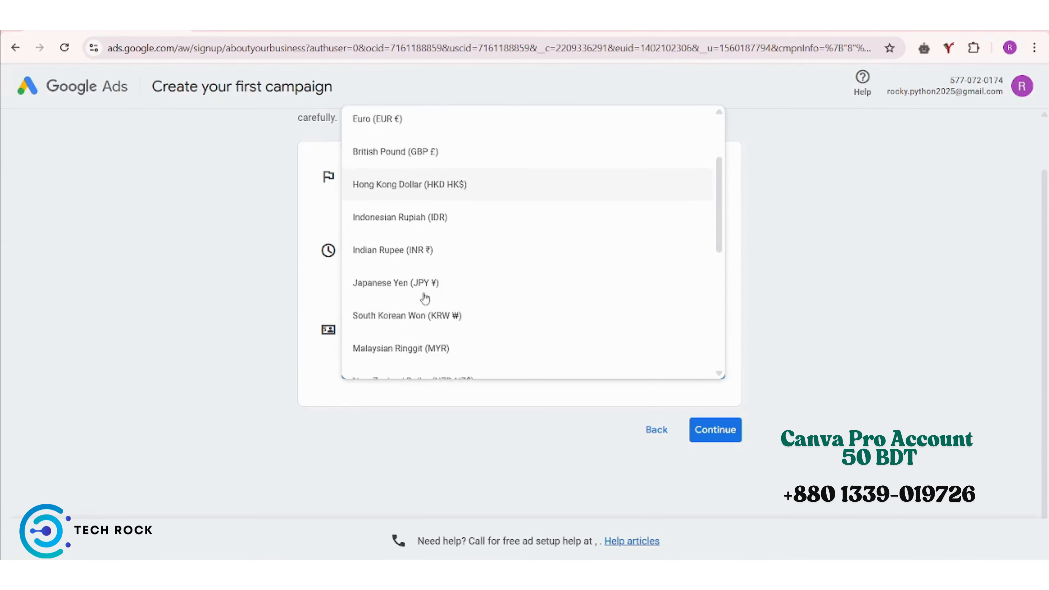
pyautogui.scroll(-5, 425, 297)
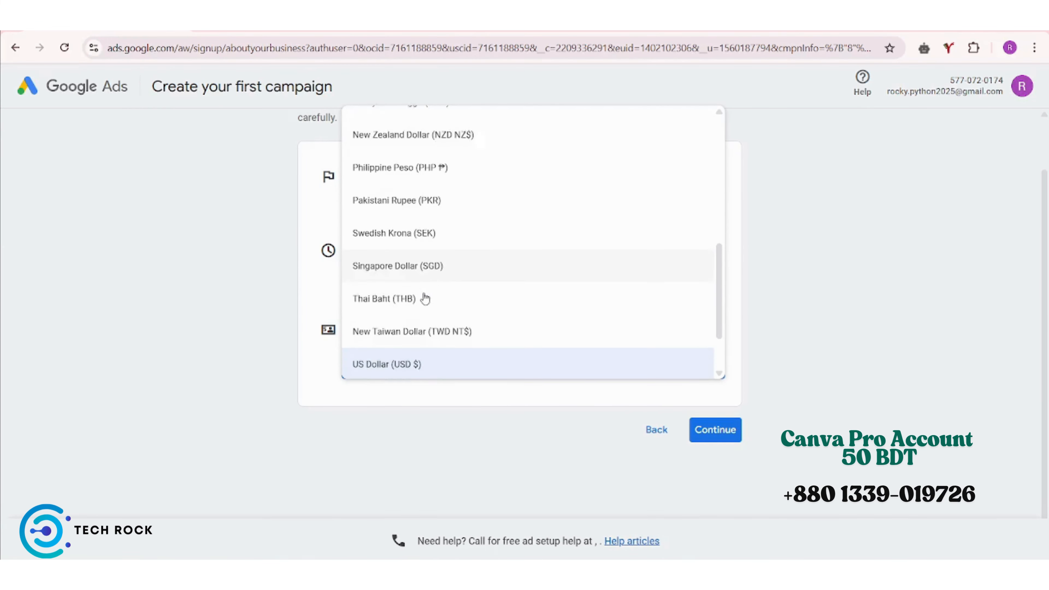
pyautogui.scroll(10, 425, 297)
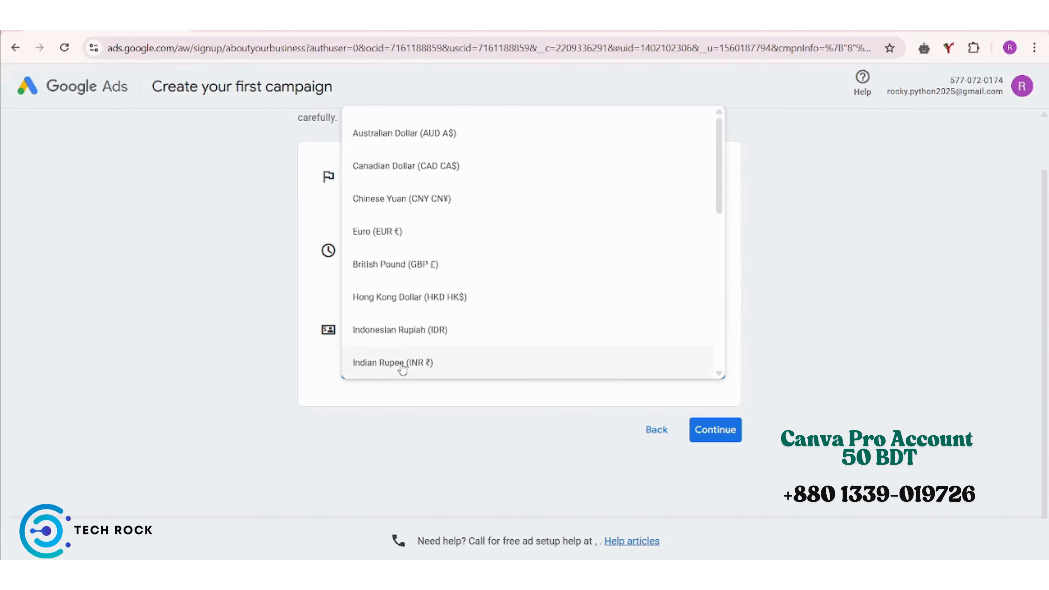
pyautogui.click(406, 364)
pyautogui.click(711, 440)
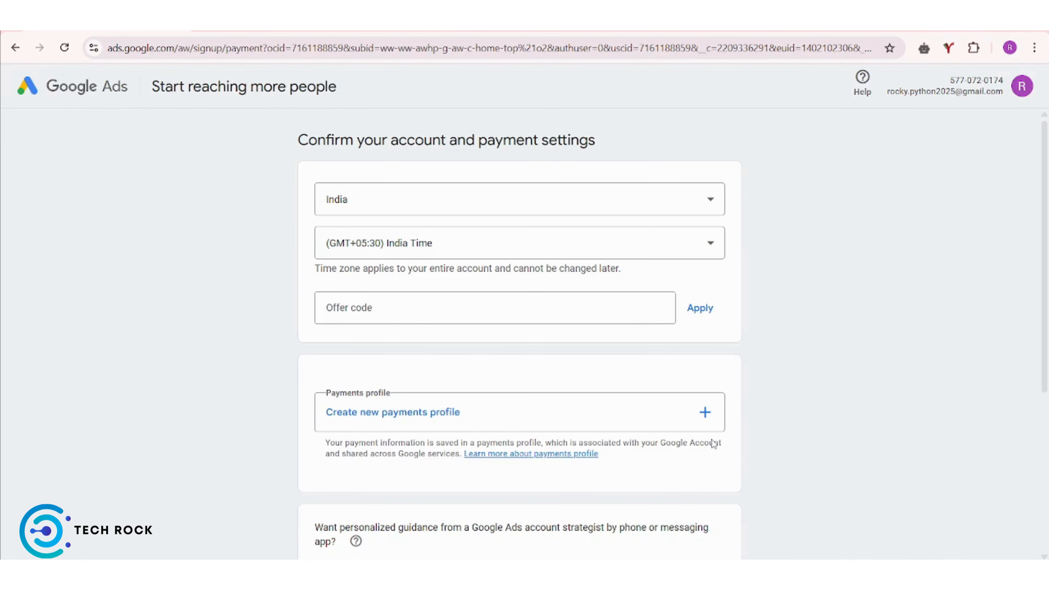
# Step: Start a new payments profile and select the Organization name field, then open a new tab
pyautogui.scroll(-2, 711, 441)
pyautogui.scroll(-5, 714, 443)
pyautogui.scroll(6, 713, 444)
pyautogui.click(651, 416)
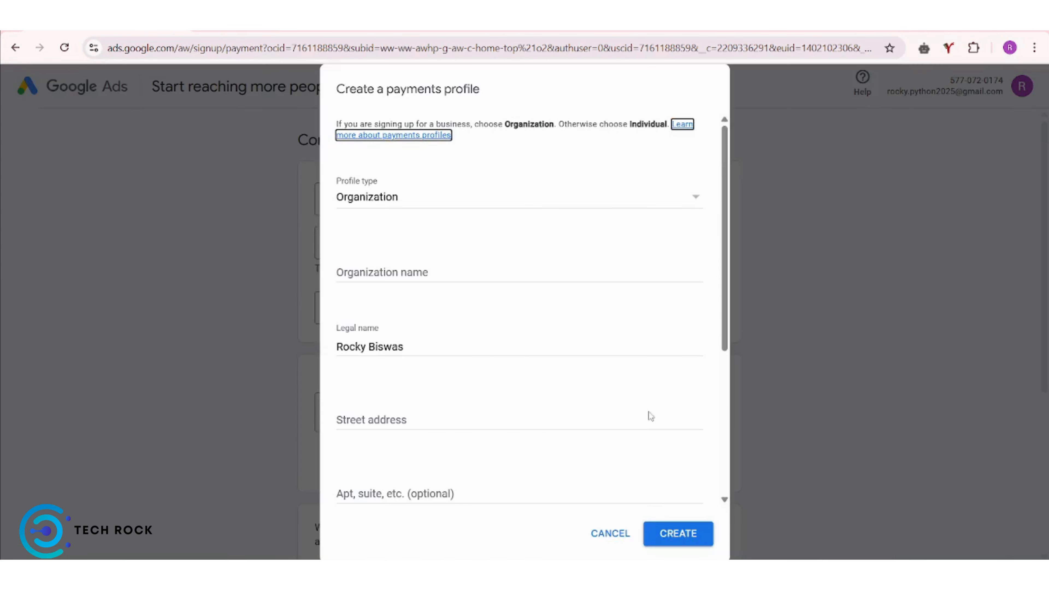
pyautogui.click(469, 274)
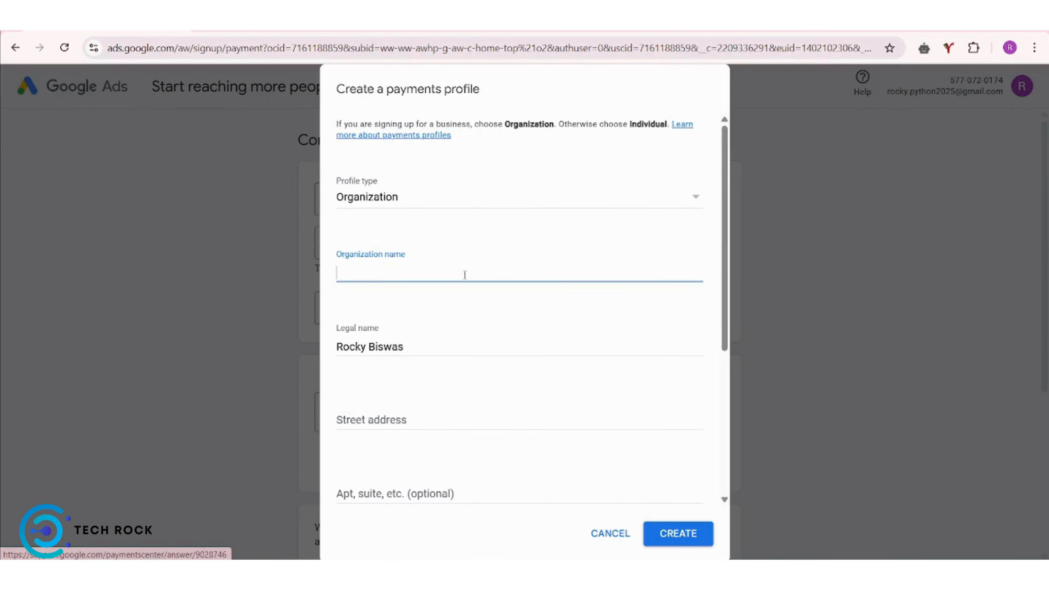
pyautogui.scroll(-5, 466, 279)
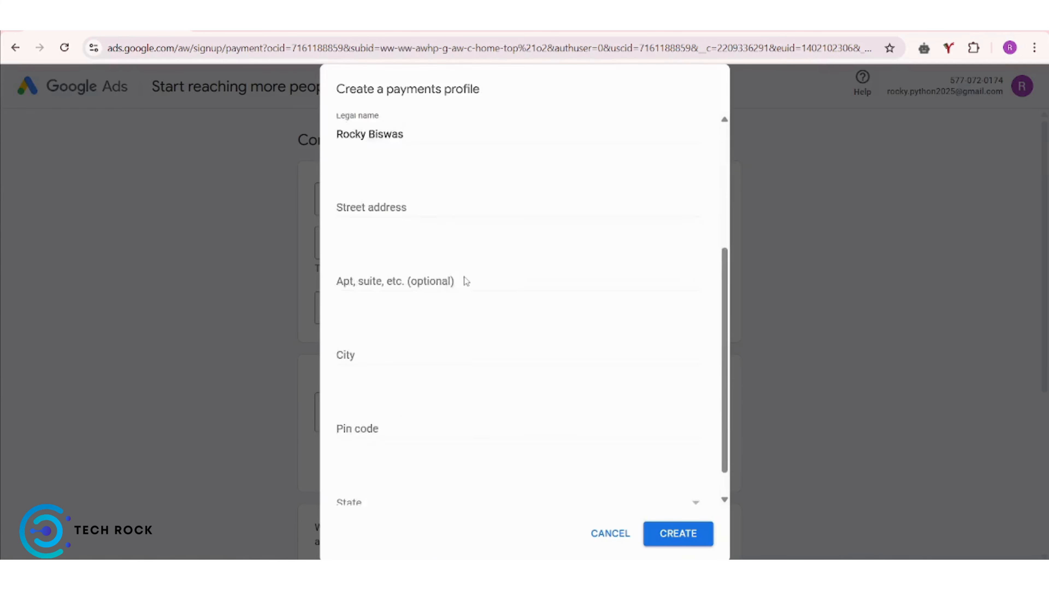
pyautogui.scroll(5, 466, 281)
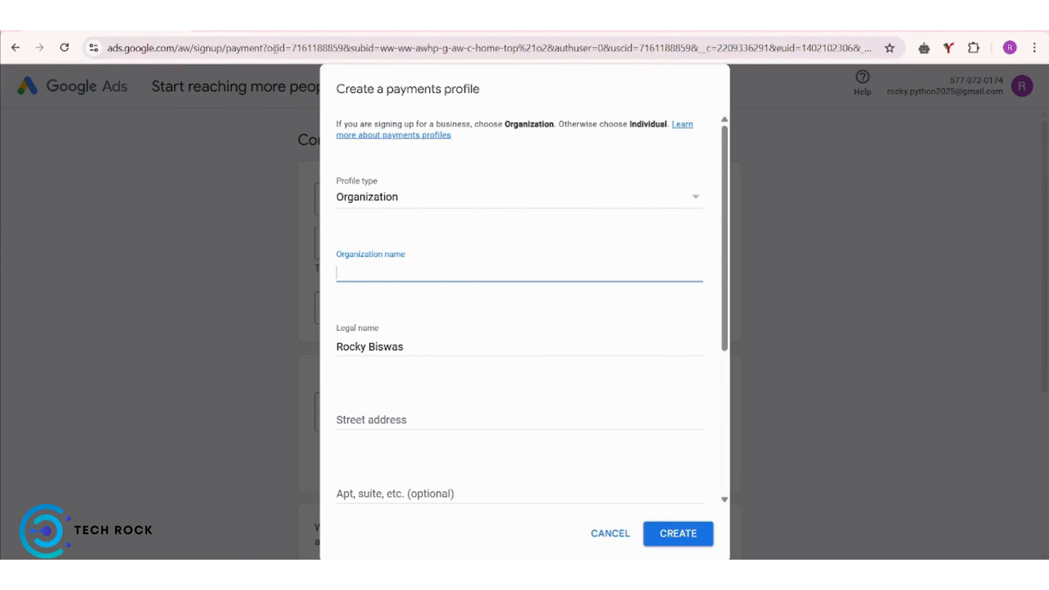
pyautogui.hotkey('ctrl', 't')
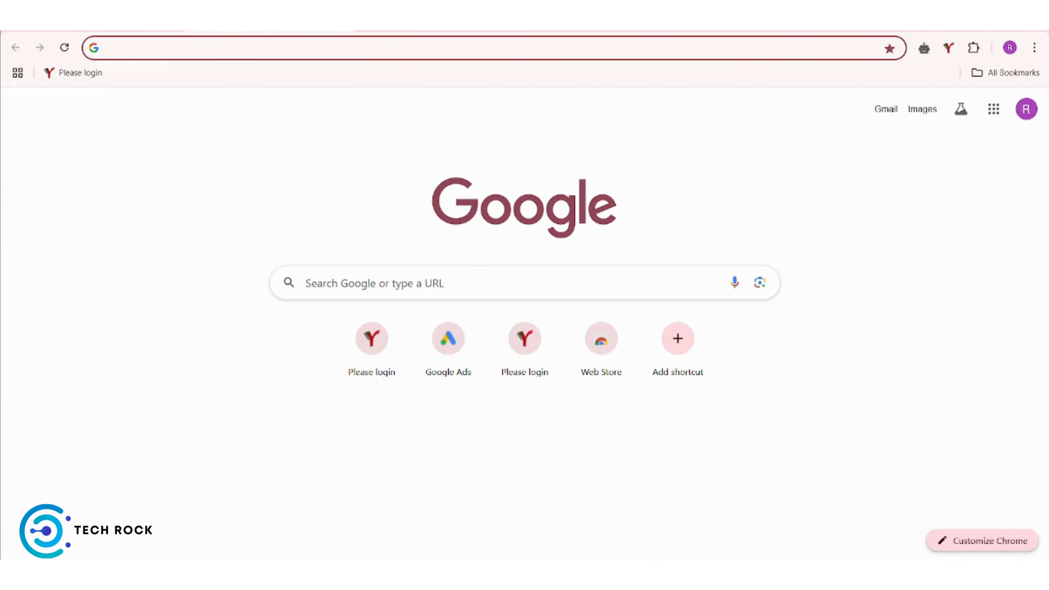
# Step: Search Google for 'indian address' and look at a result's details
pyautogui.write('in')
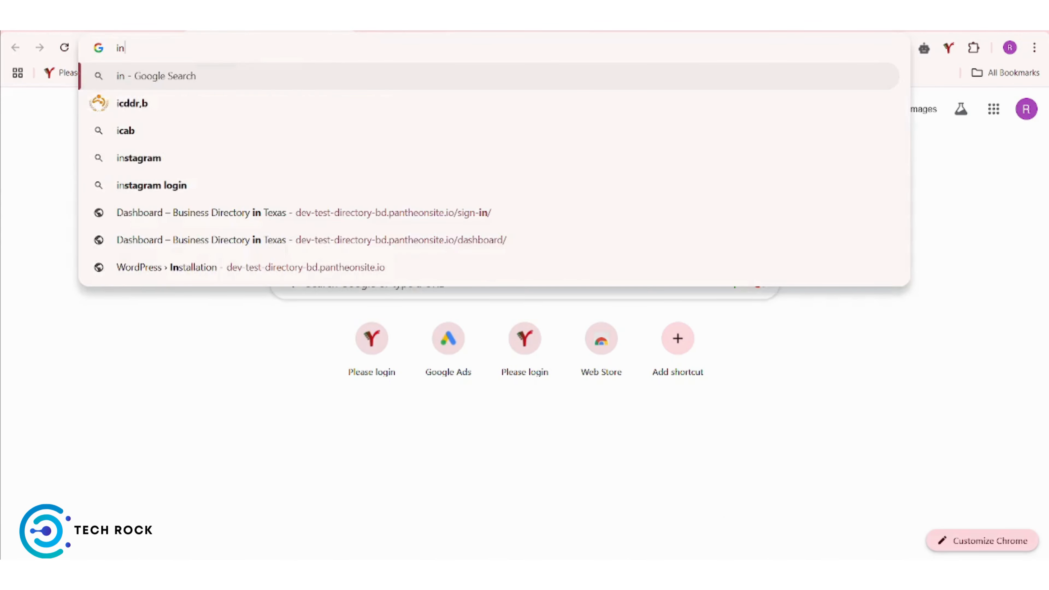
pyautogui.write('dian address for apple')
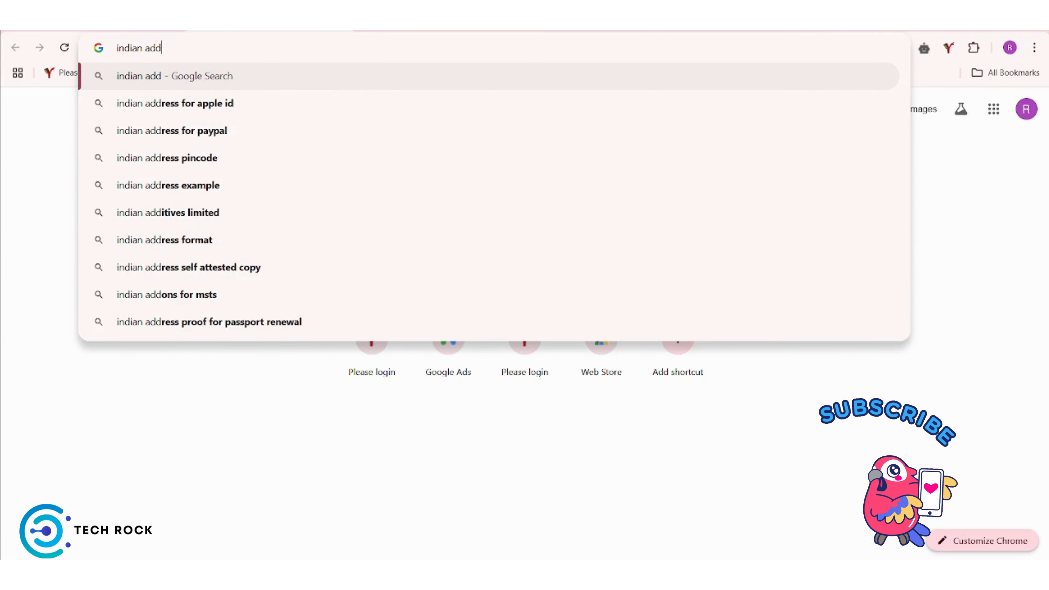
pyautogui.press('BackSpace')
pyautogui.press('BackSpace')
pyautogui.press('BackSpace')
pyautogui.press('BackSpace')
pyautogui.press('BackSpace')
pyautogui.press('BackSpace')
pyautogui.press('BackSpace')
pyautogui.press('BackSpace')
pyautogui.press('BackSpace')
pyautogui.press('BackSpace')
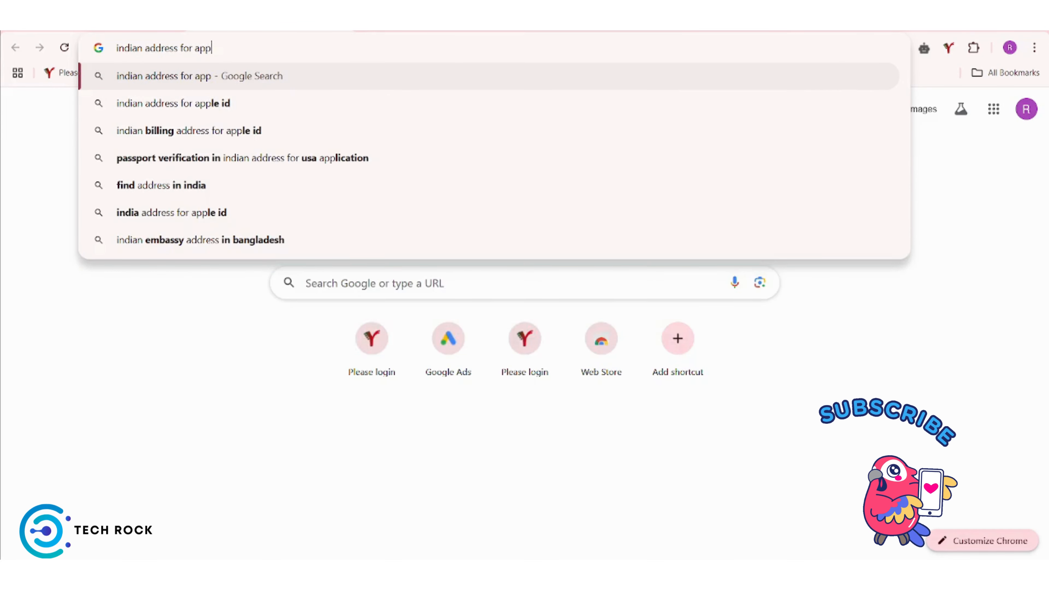
pyautogui.press('Return')
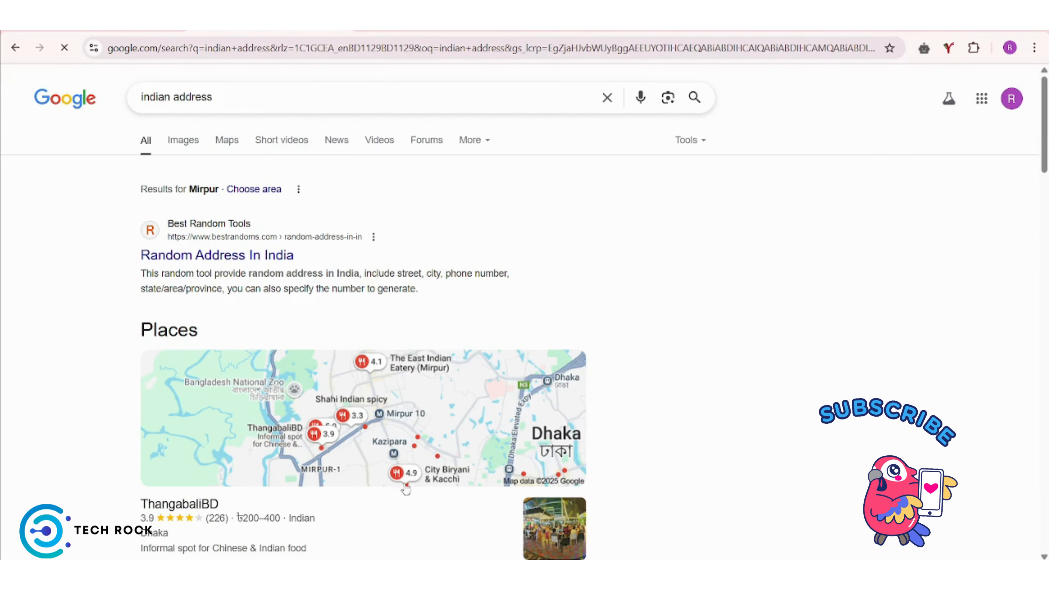
pyautogui.scroll(-5, 405, 489)
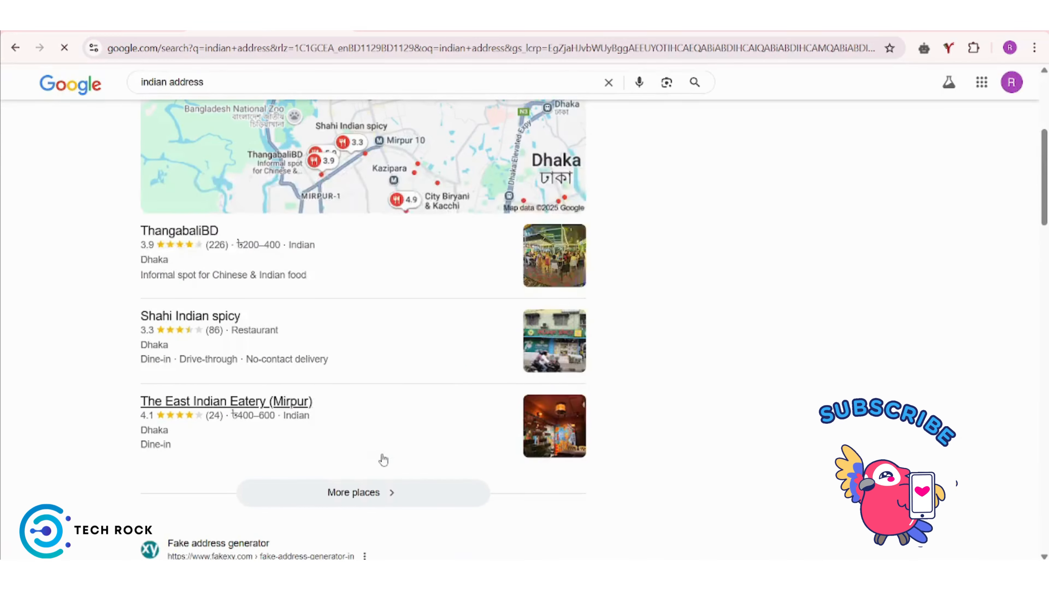
pyautogui.click(384, 264)
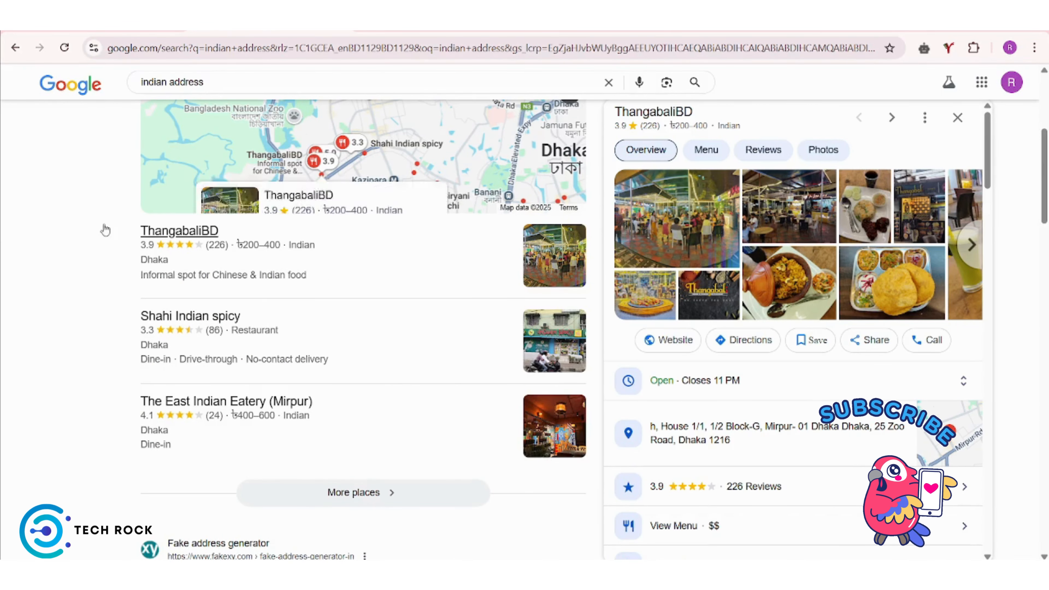
pyautogui.scroll(5, 102, 230)
# Step: Replace the query with 'mumbai' and view Mumbai on the map
pyautogui.click(252, 93)
pyautogui.tripleClick(149, 91)
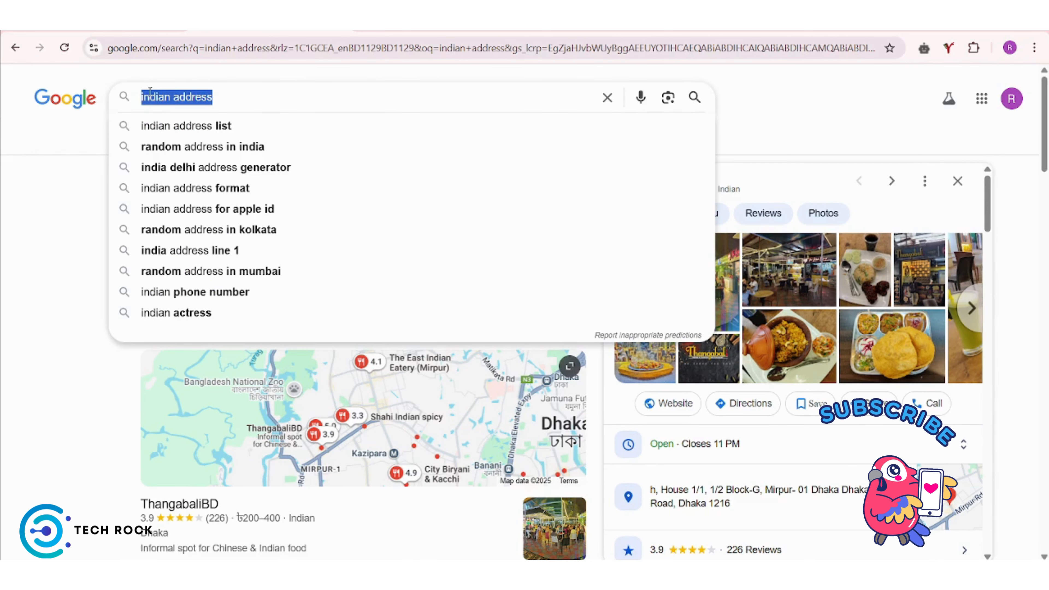
pyautogui.write('mu')
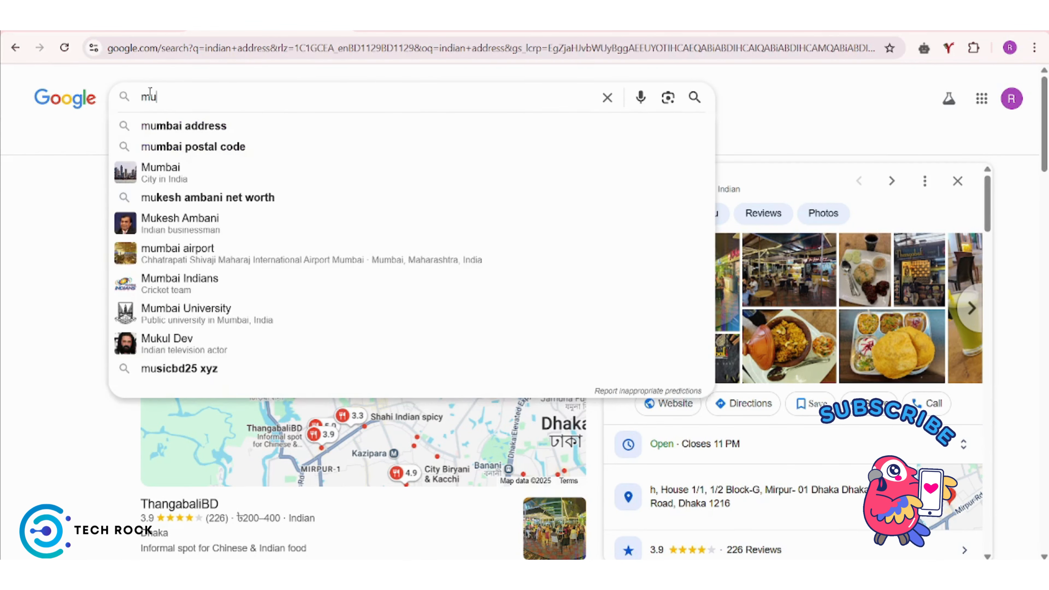
pyautogui.write('mbai')
pyautogui.press('Down')
pyautogui.press('Down')
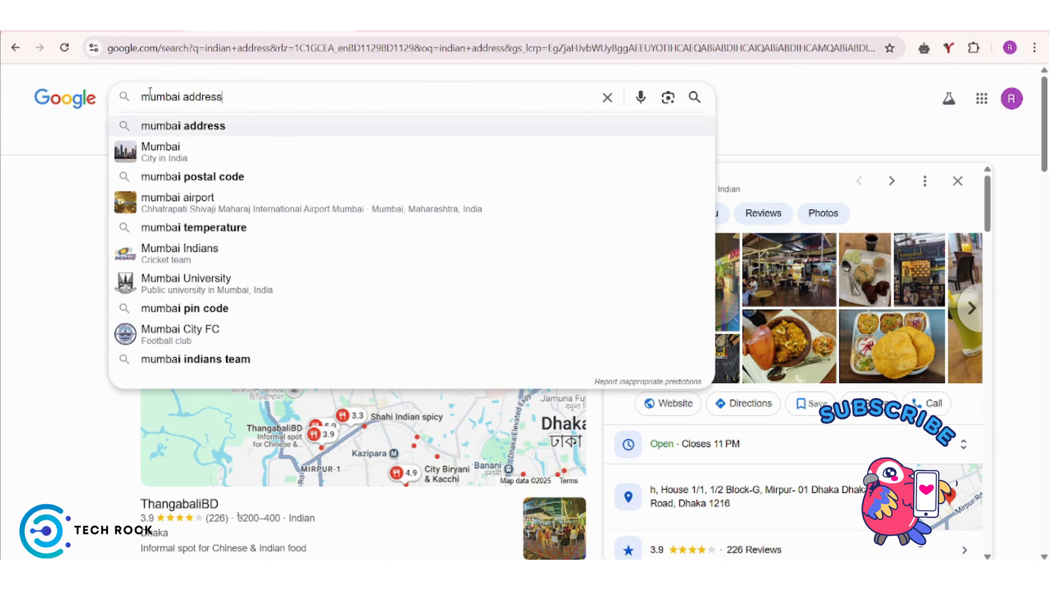
pyautogui.press('Return')
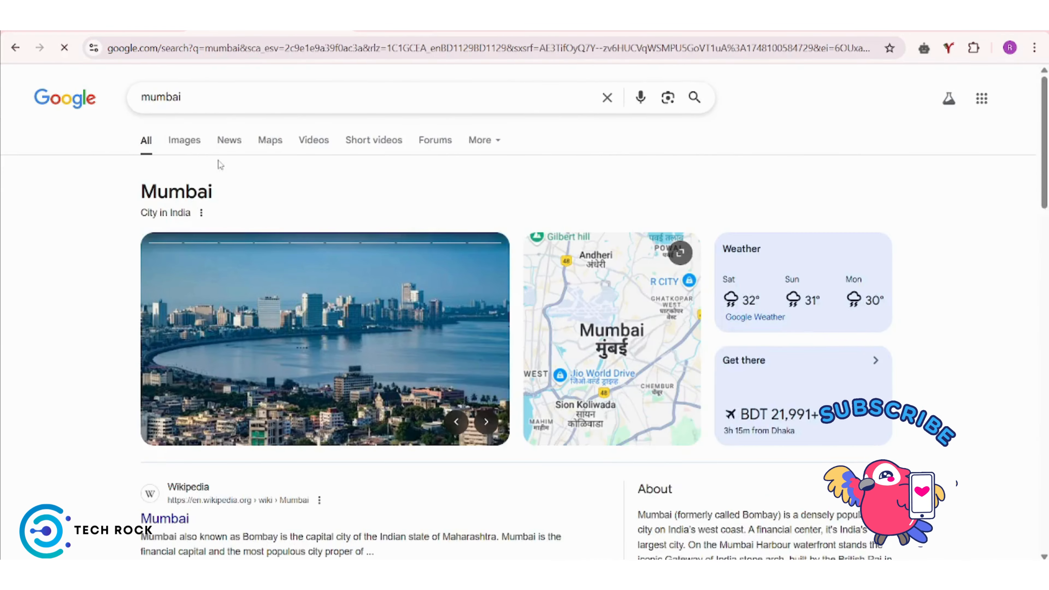
pyautogui.scroll(-5, 562, 341)
pyautogui.scroll(5, 563, 341)
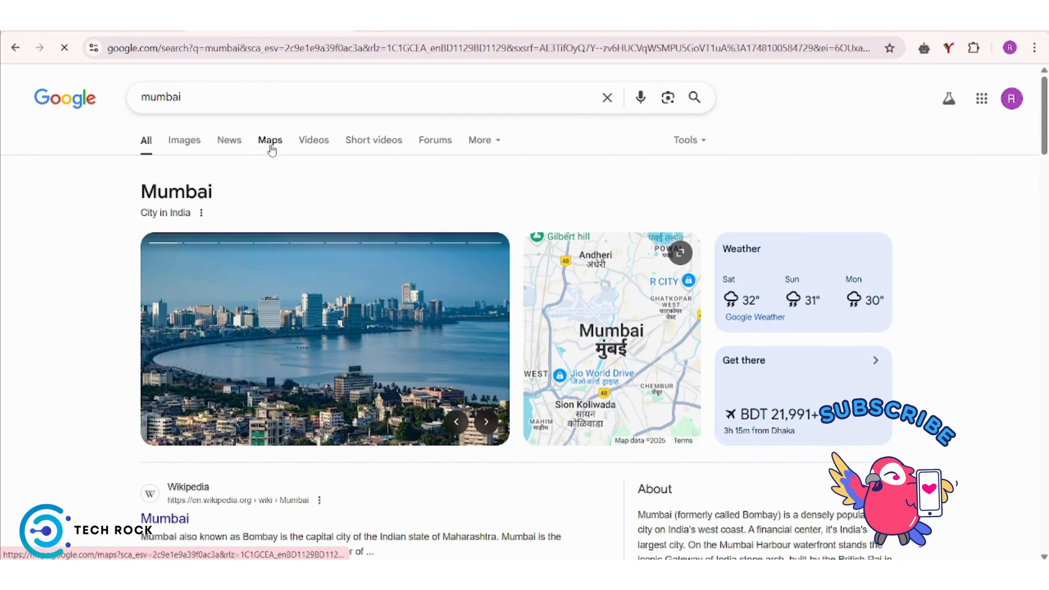
pyautogui.click(272, 151)
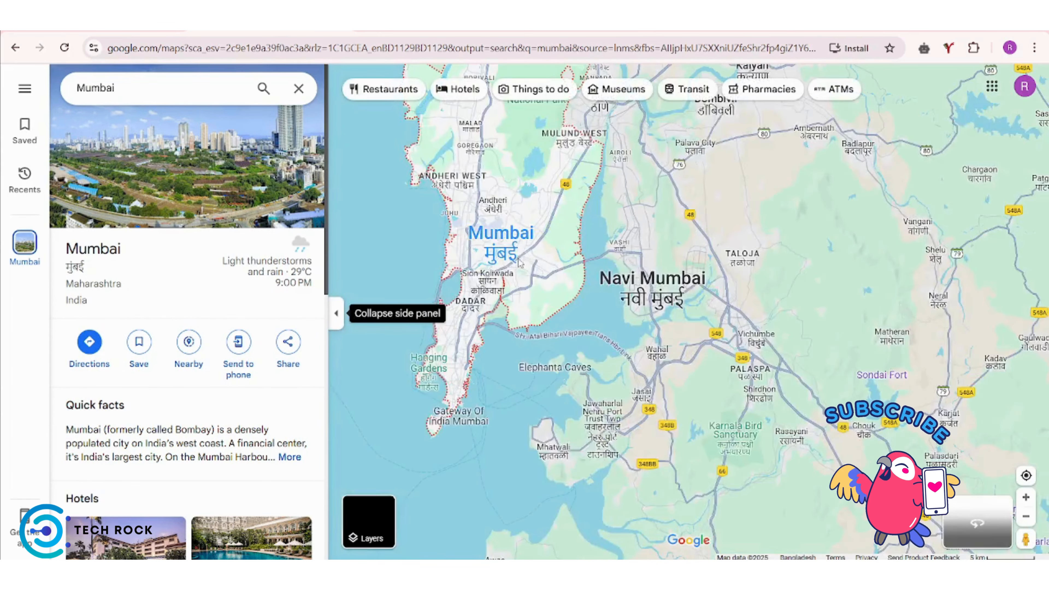
# Step: Open Chembur train station on the map and copy its address
pyautogui.scroll(5, 519, 263)
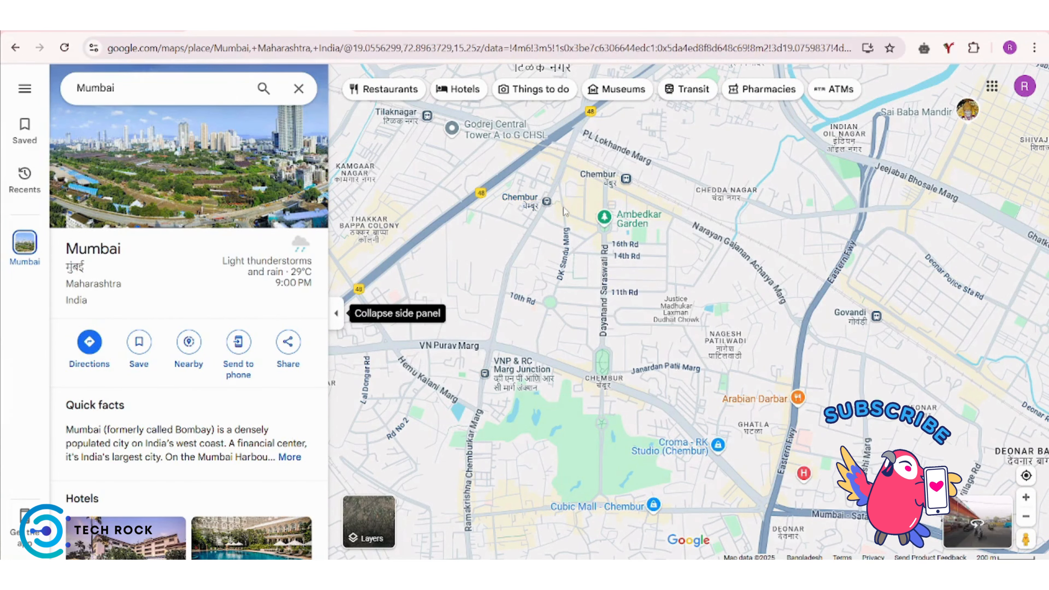
pyautogui.click(600, 178)
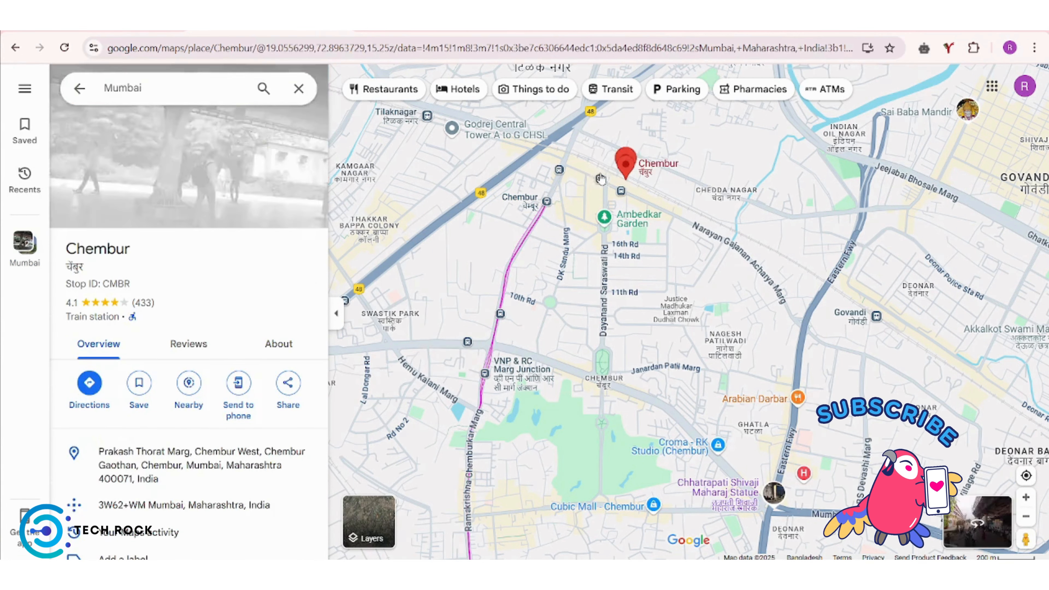
pyautogui.scroll(-3, 301, 320)
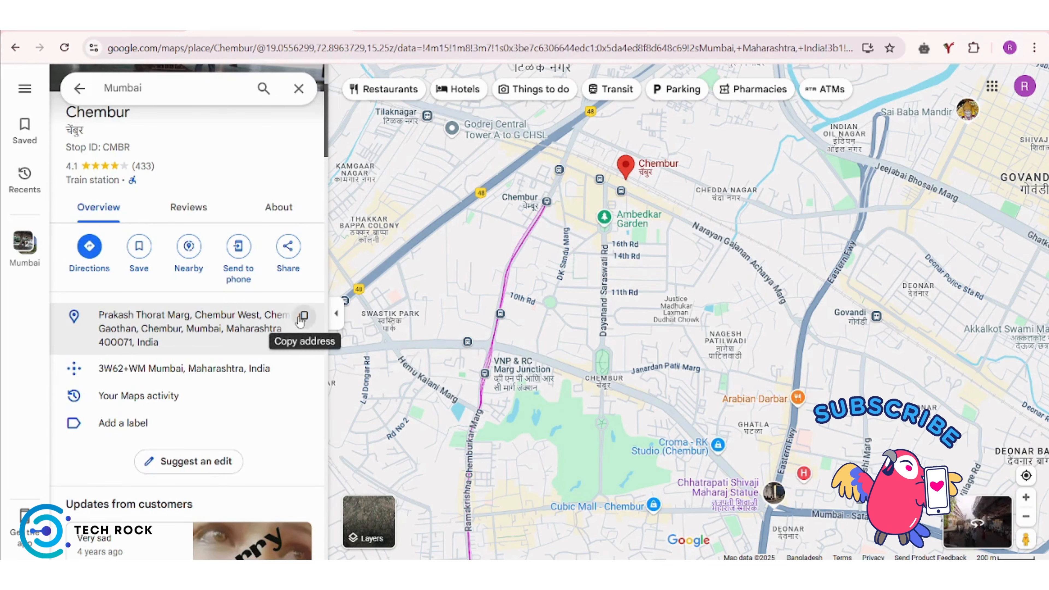
pyautogui.click(302, 317)
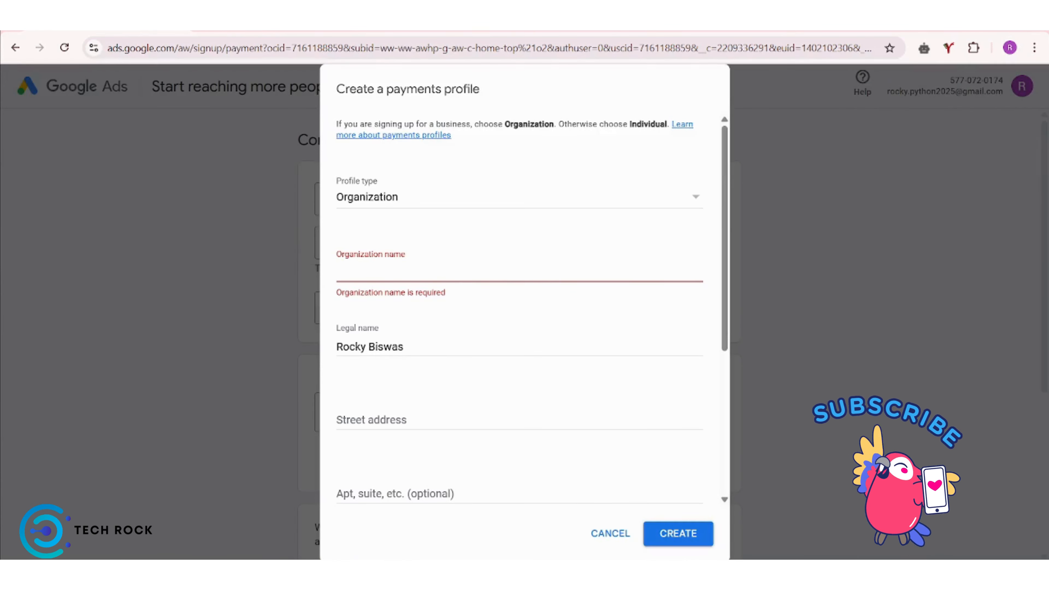
# Step: Paste the copied address into a new tab for reference and begin the organization name
pyautogui.hotkey('ctrl', 't')
pyautogui.hotkey('ctrl', 'v')
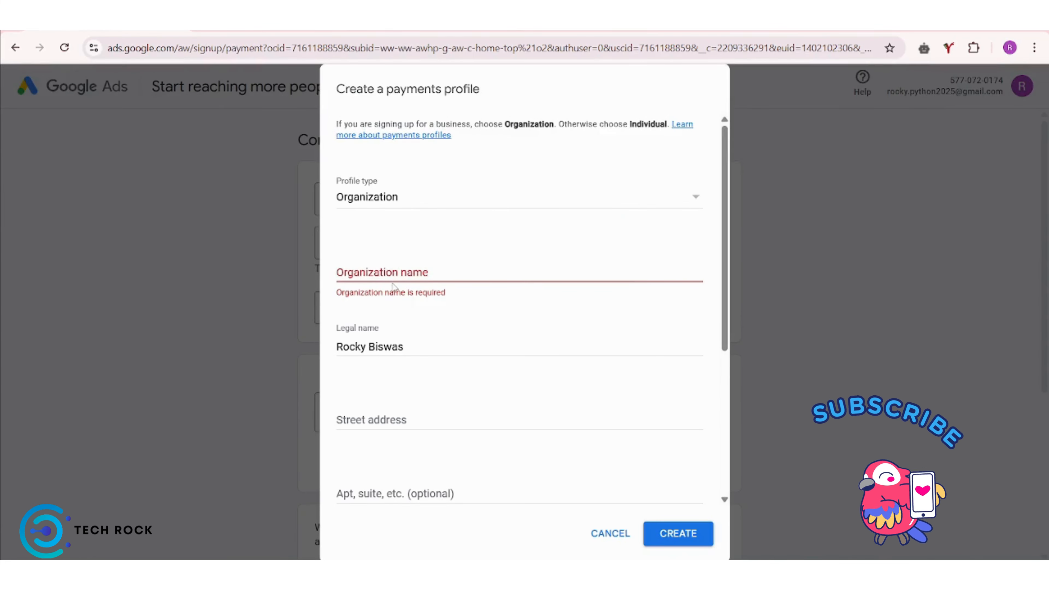
pyautogui.click(397, 269)
pyautogui.write('Biswas Marketing')
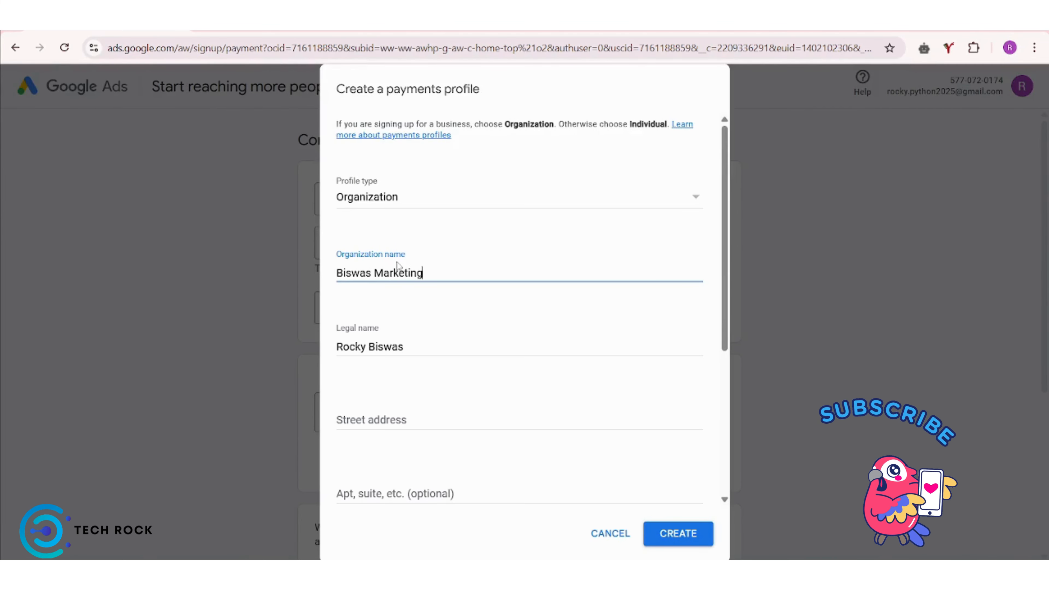
# Step: Fill in the Chembur street address and Mumbai as the city
pyautogui.scroll(-3, 540, 384)
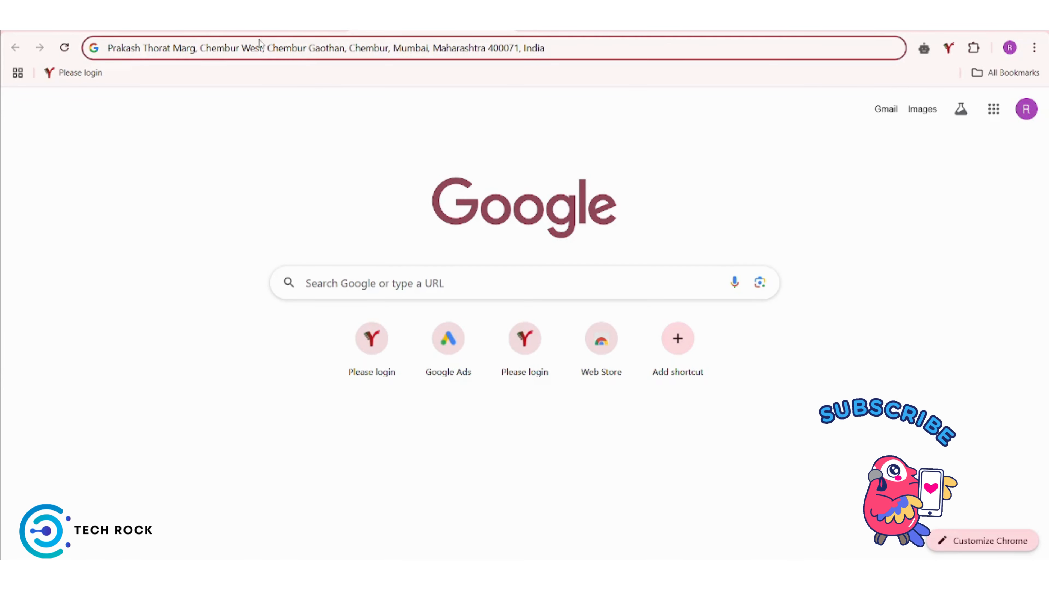
pyautogui.moveTo(108, 50); pyautogui.dragTo(387, 62)
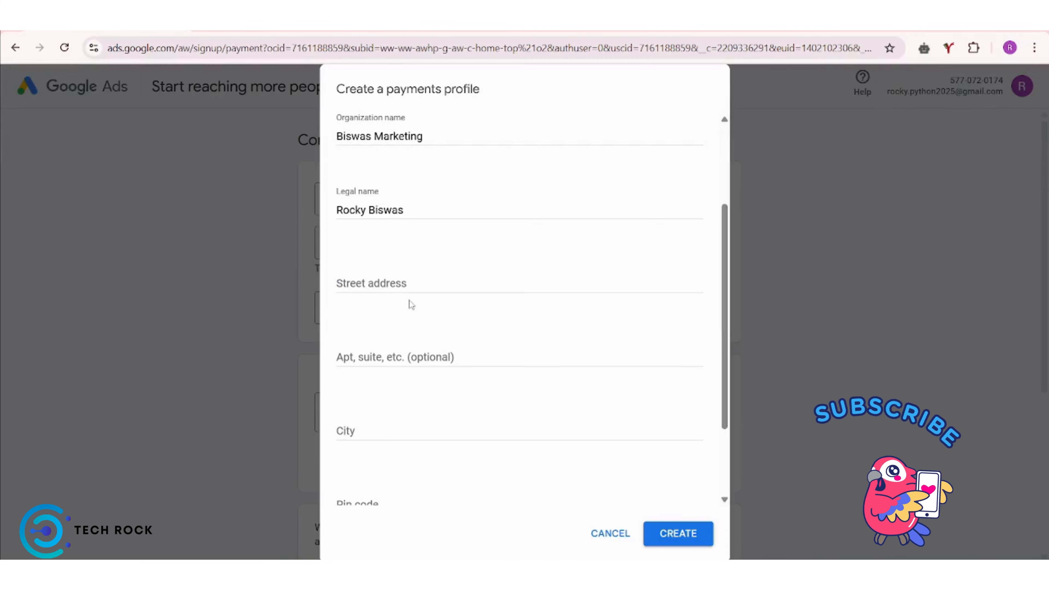
pyautogui.click(416, 281)
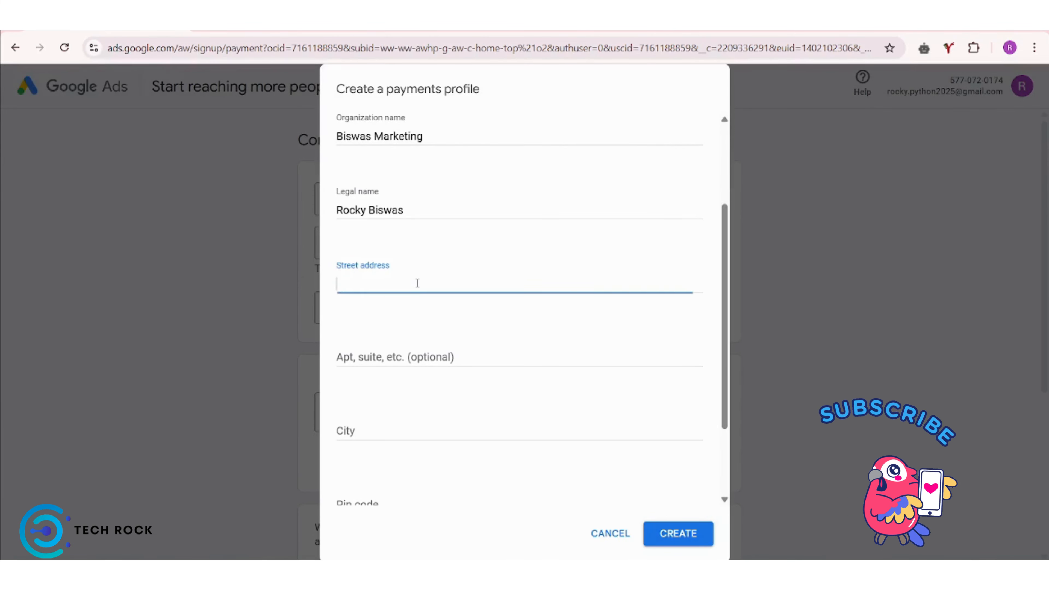
pyautogui.hotkey('ctrl', 'v')
pyautogui.scroll(-2, 391, 386)
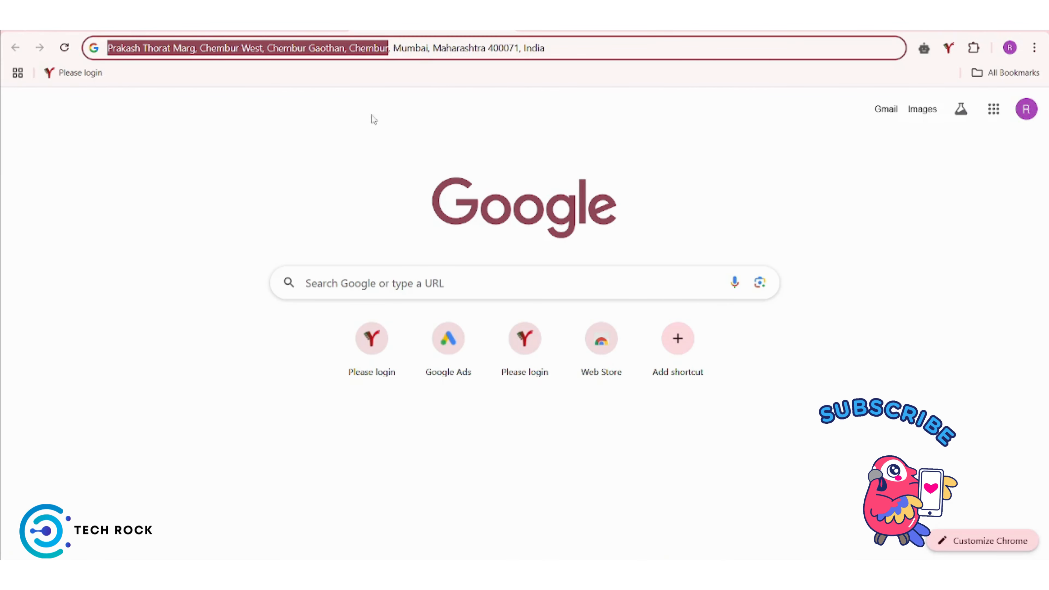
pyautogui.doubleClick(421, 49)
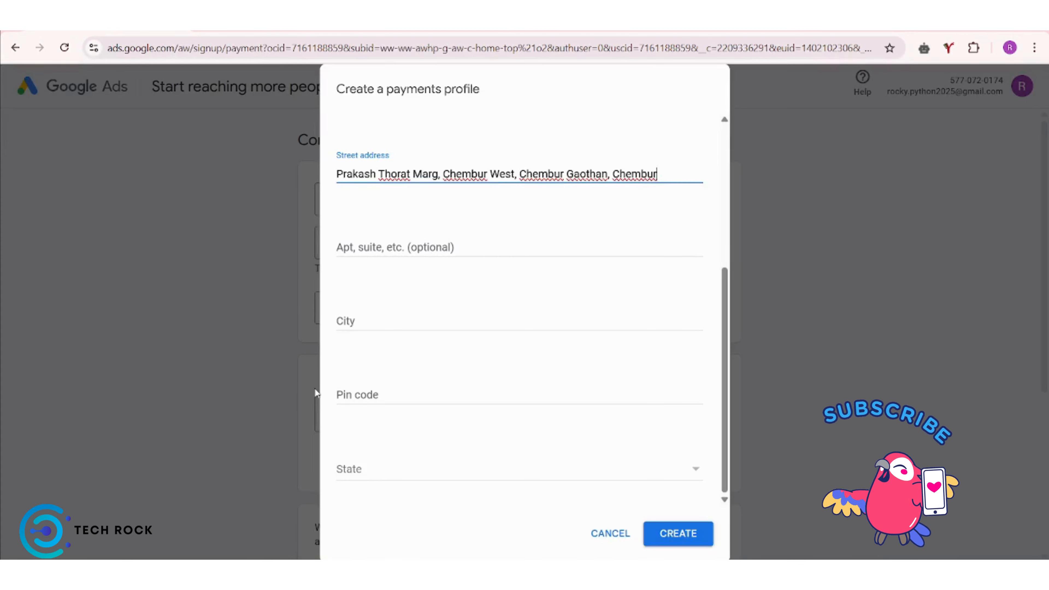
pyautogui.click(382, 323)
pyautogui.hotkey('ctrl', 'v')
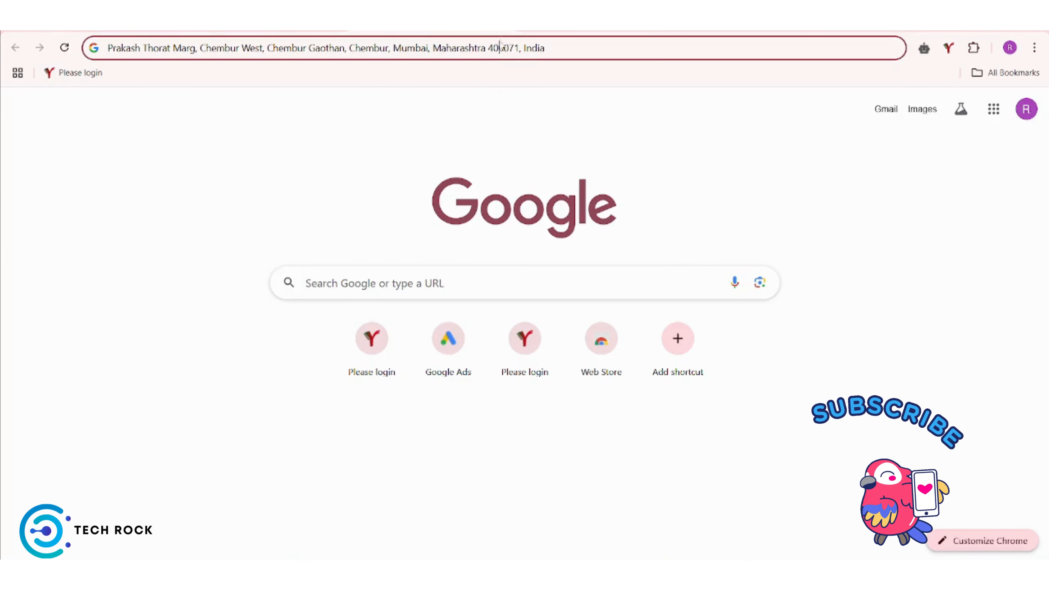
# Step: Enter pin code 400071 and bring up the State list
pyautogui.doubleClick(501, 47)
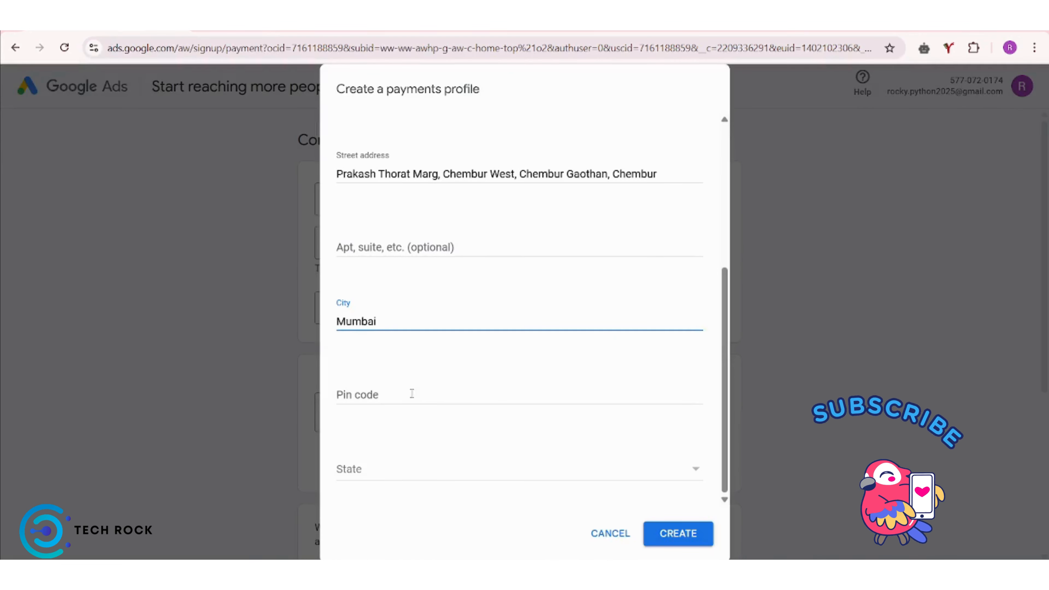
pyautogui.click(405, 387)
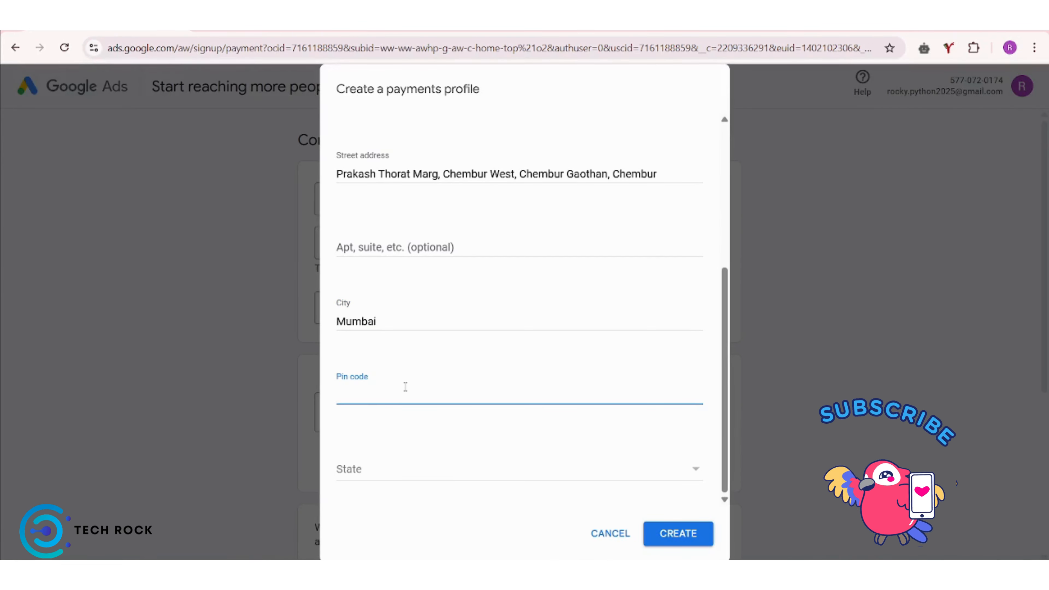
pyautogui.hotkey('ctrl', 'v')
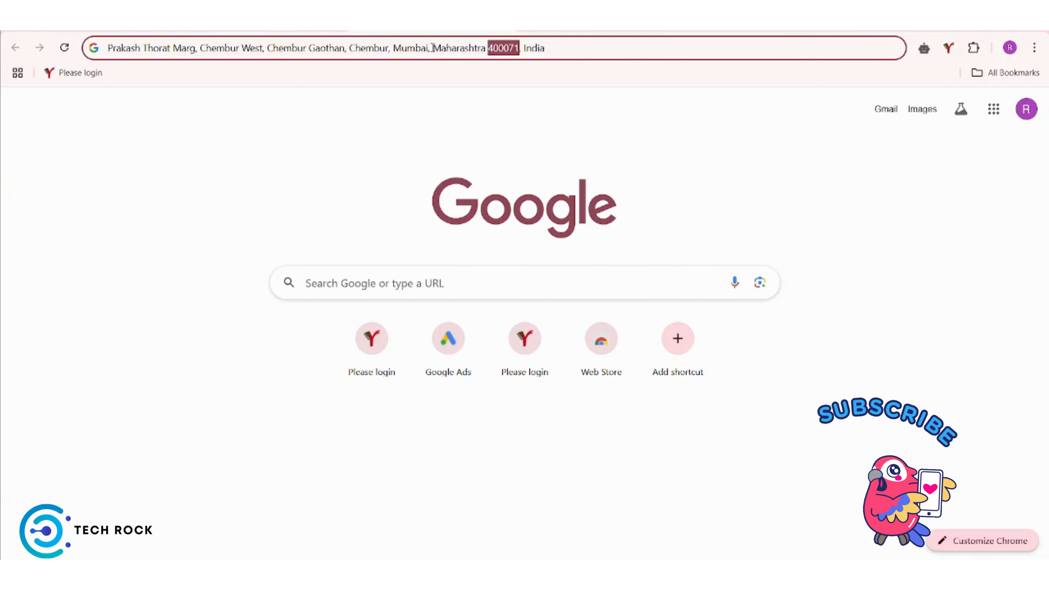
pyautogui.doubleClick(464, 49)
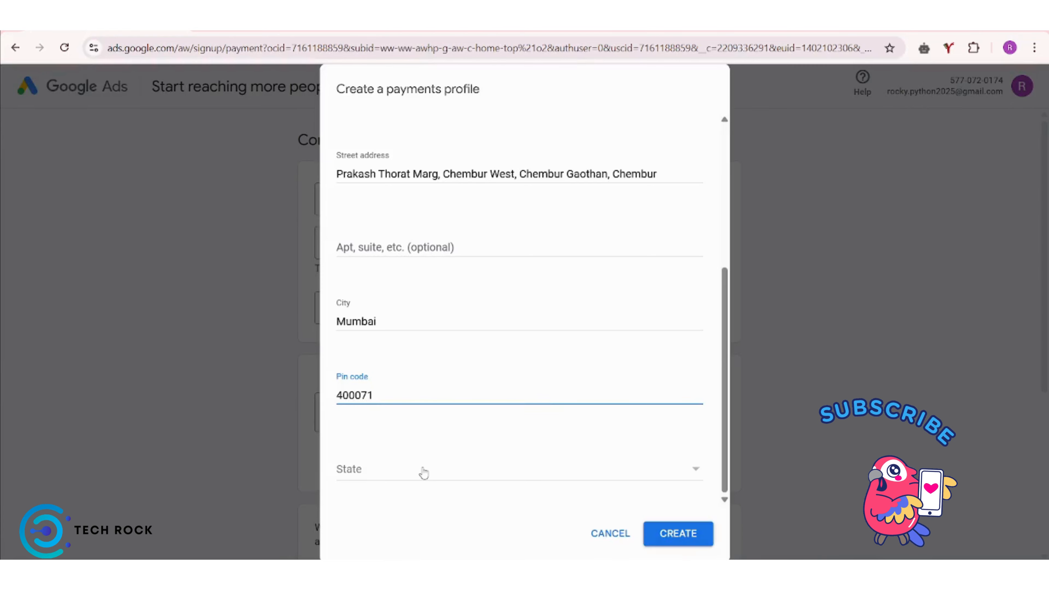
pyautogui.click(423, 472)
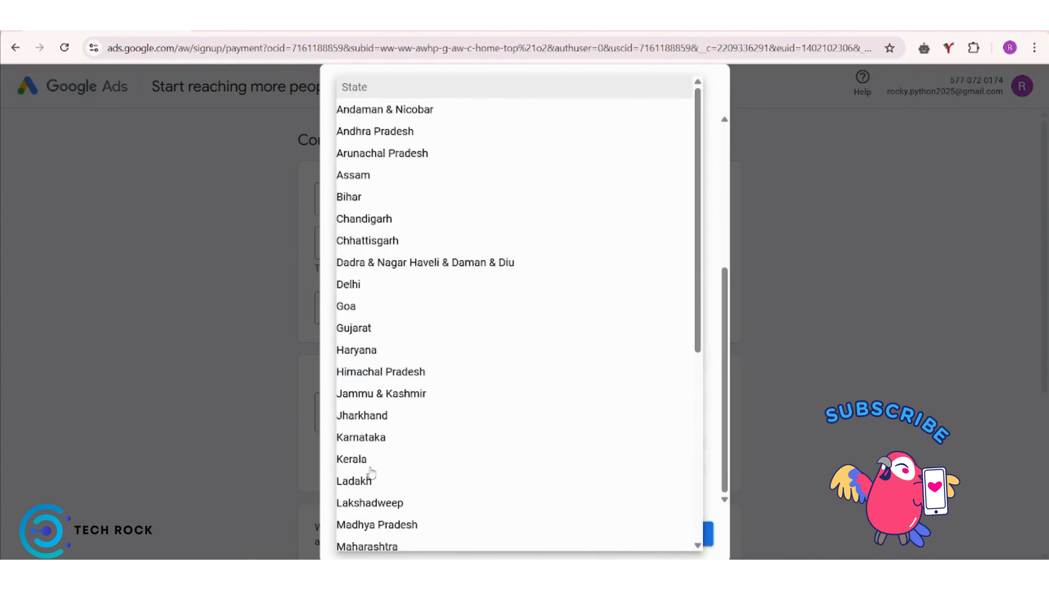
# Step: Select Maharashtra as the state and create the payments profile
pyautogui.click(384, 91)
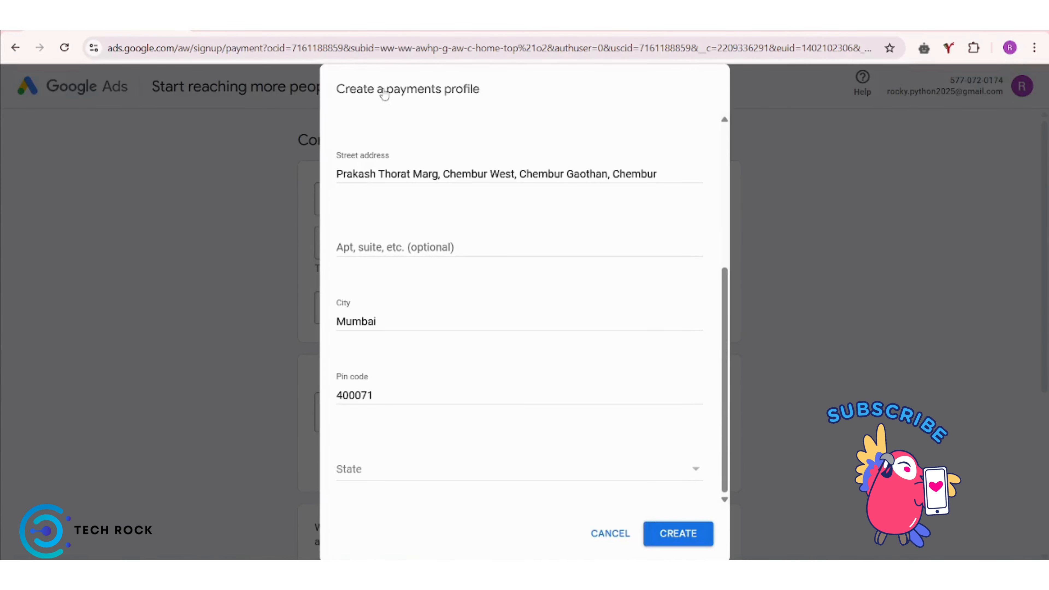
pyautogui.click(363, 473)
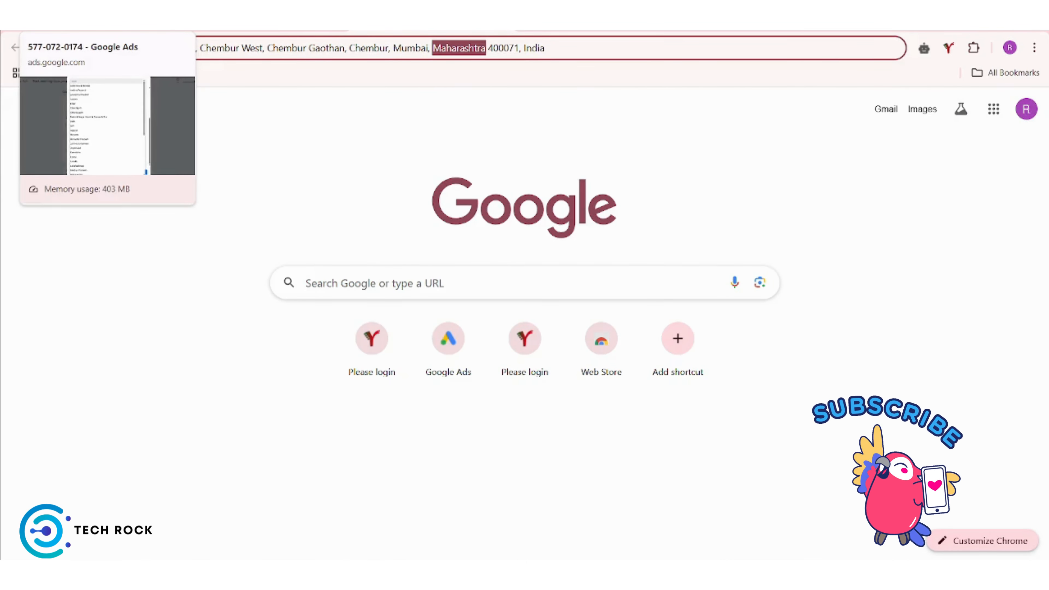
pyautogui.click(106, 32)
pyautogui.scroll(-4, 423, 382)
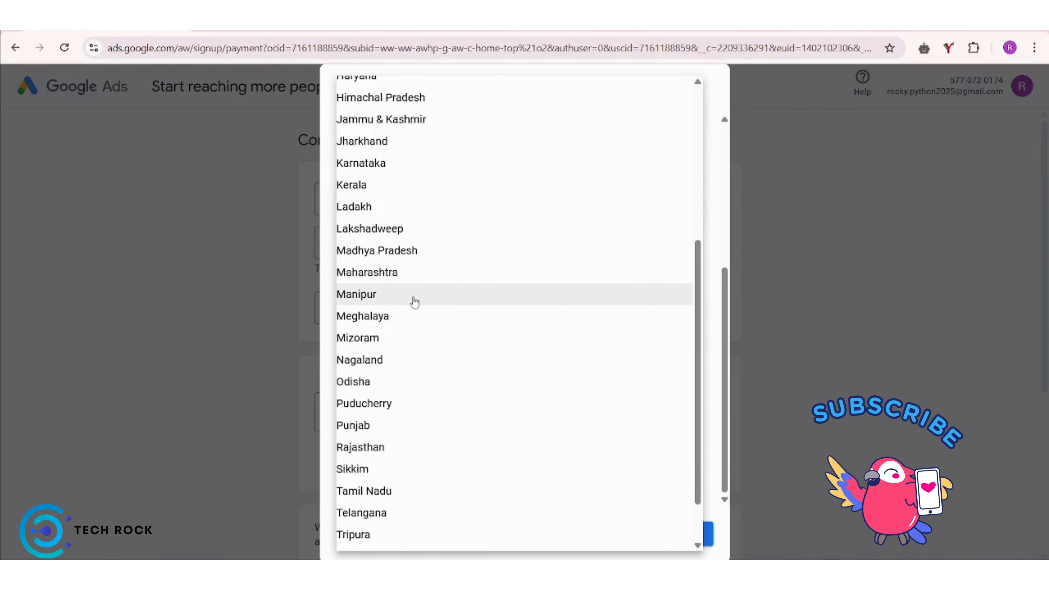
pyautogui.click(416, 276)
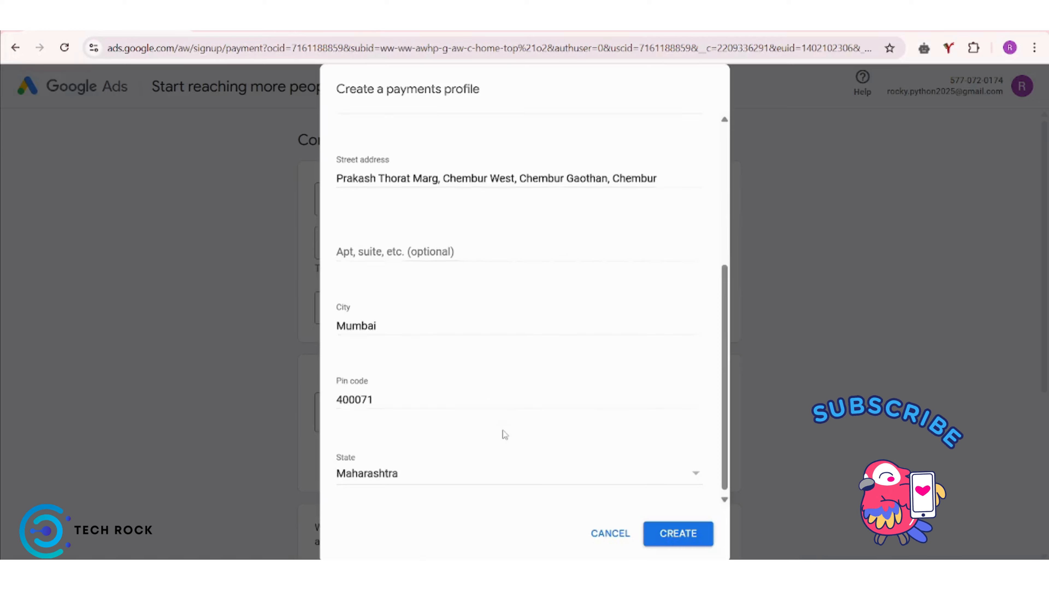
pyautogui.scroll(5, 497, 438)
pyautogui.scroll(-4, 501, 391)
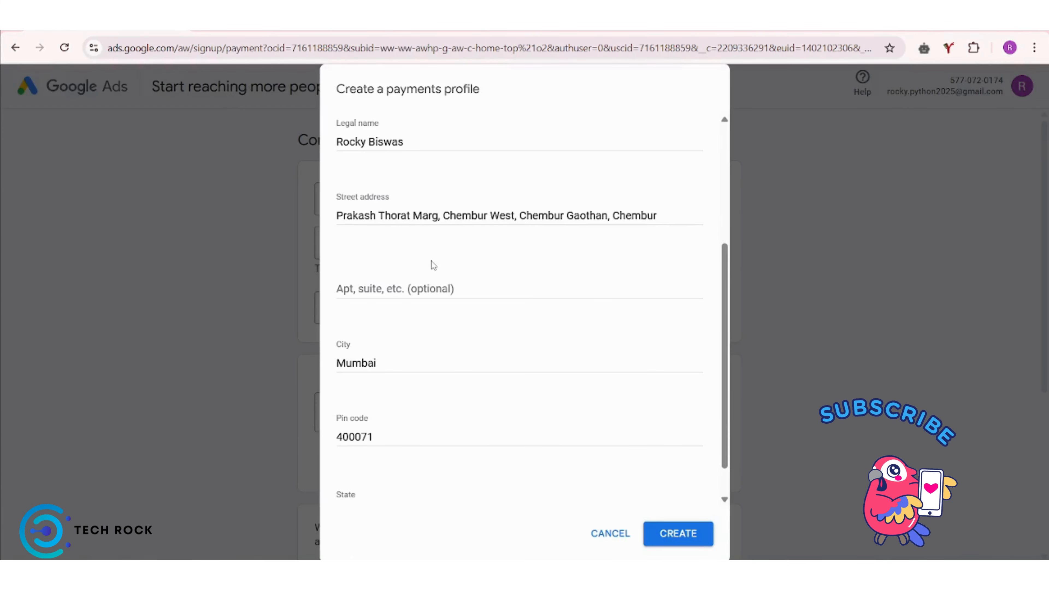
pyautogui.scroll(-1, 432, 265)
pyautogui.click(679, 533)
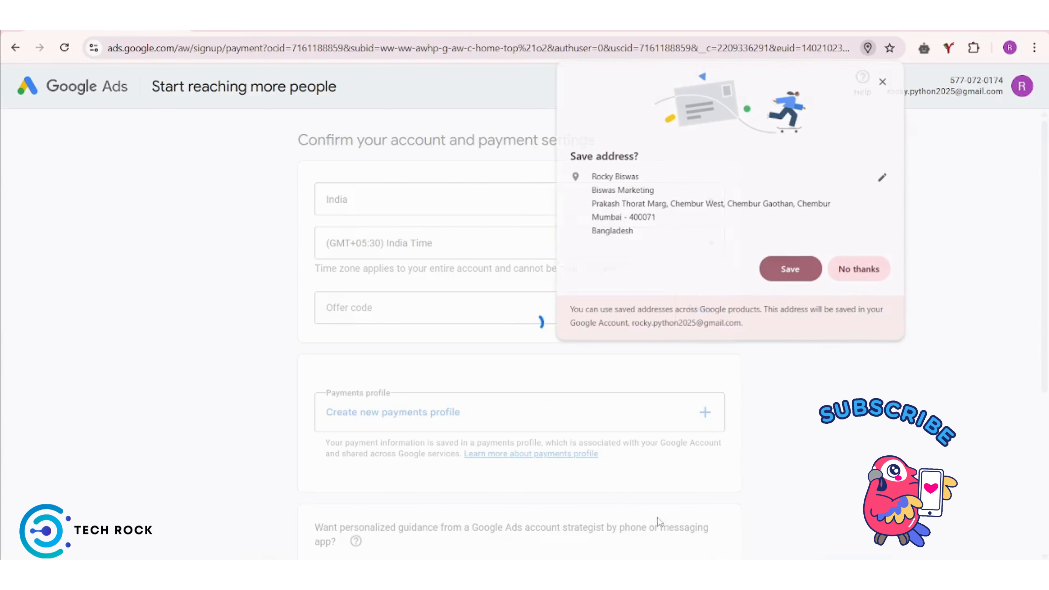
# Step: Decline the browser's offer to save the address and agree to the Google Ads Terms
pyautogui.click(866, 276)
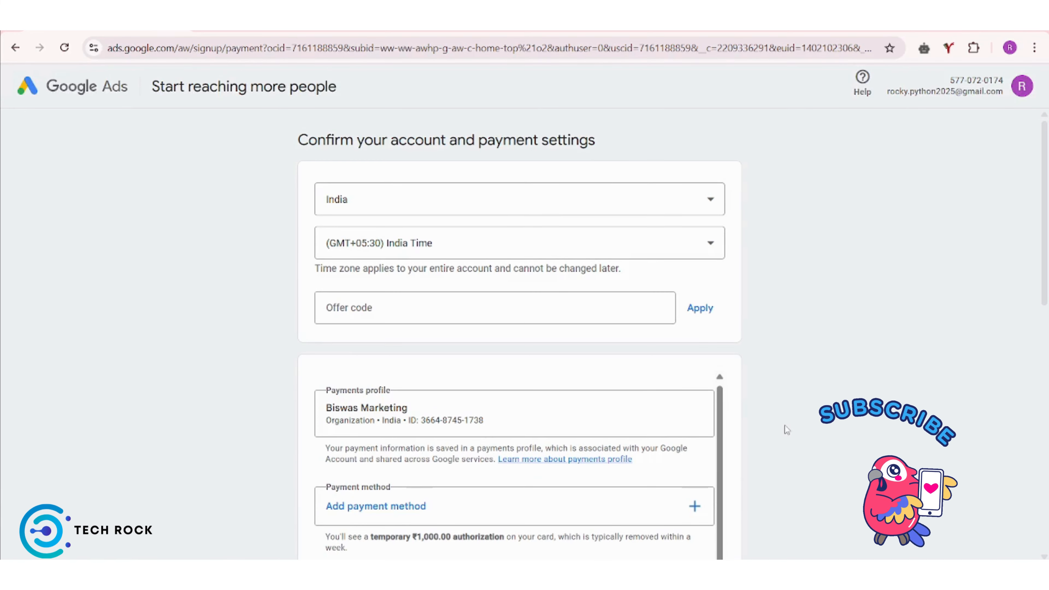
pyautogui.scroll(-7, 857, 299)
pyautogui.scroll(2, 764, 401)
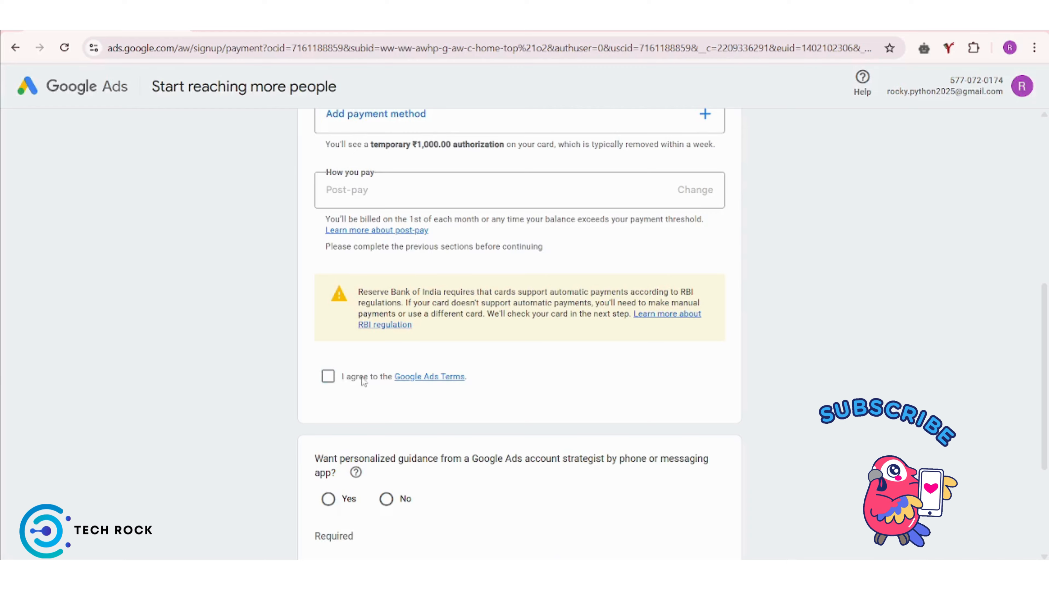
pyautogui.scroll(6, 454, 361)
pyautogui.scroll(-10, 454, 361)
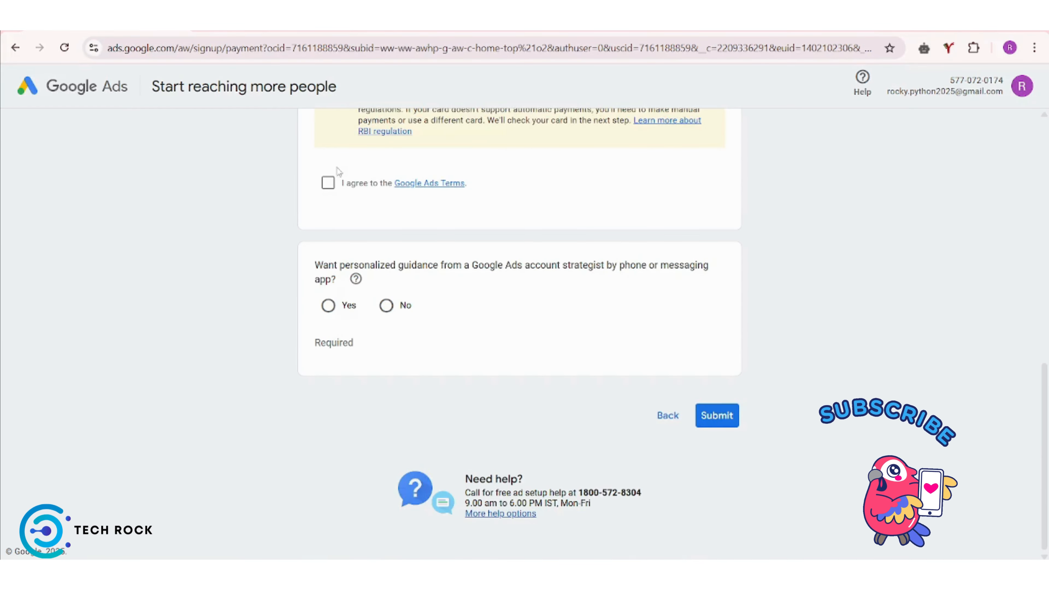
pyautogui.click(328, 183)
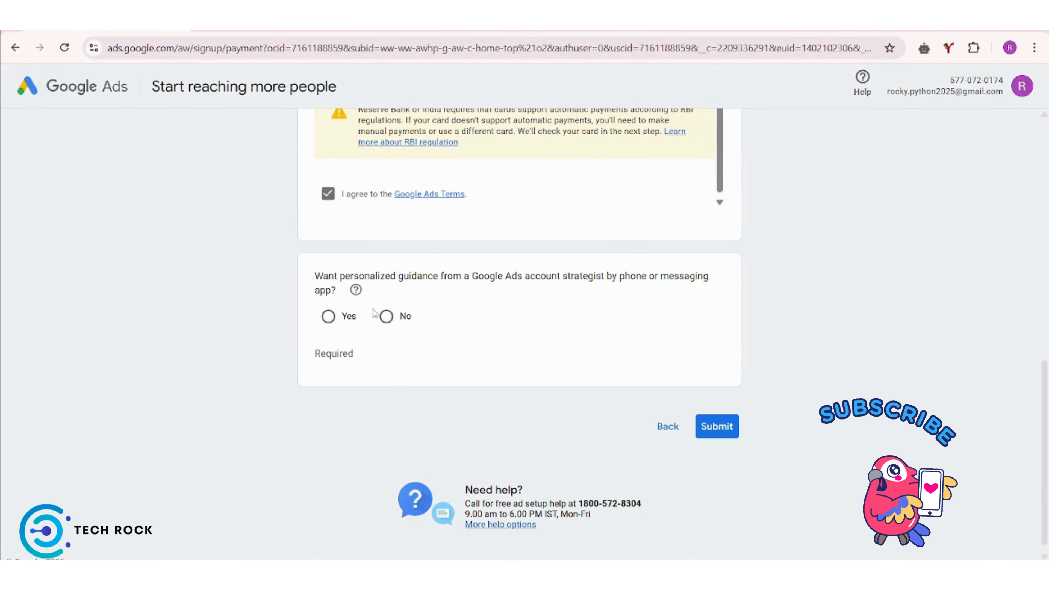
# Step: Answer No to strategist guidance, submit, and bring up the payment method options
pyautogui.click(386, 316)
pyautogui.click(705, 430)
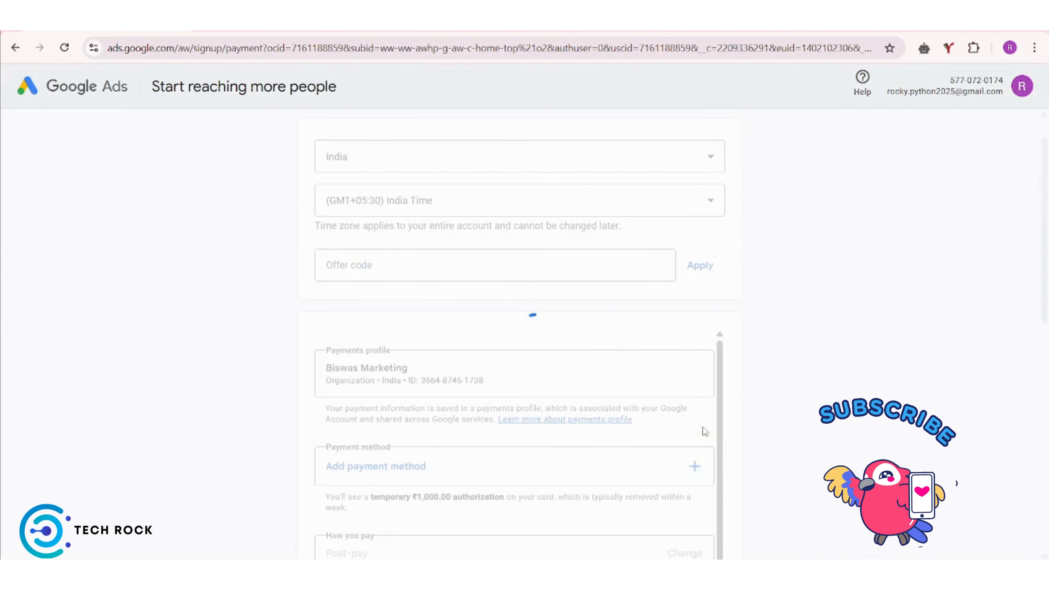
pyautogui.scroll(-5, 544, 389)
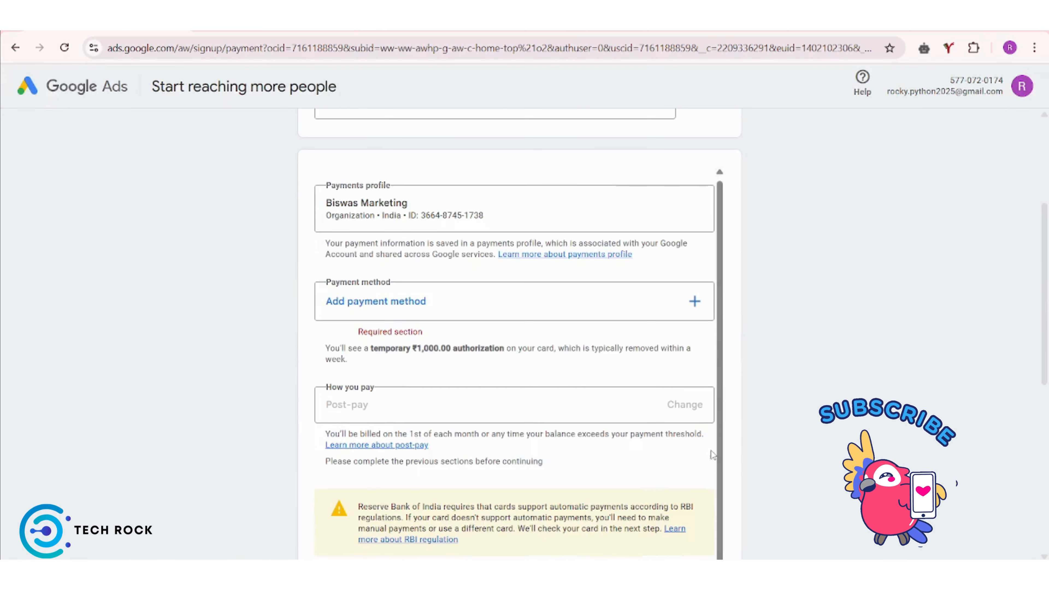
pyautogui.click(526, 301)
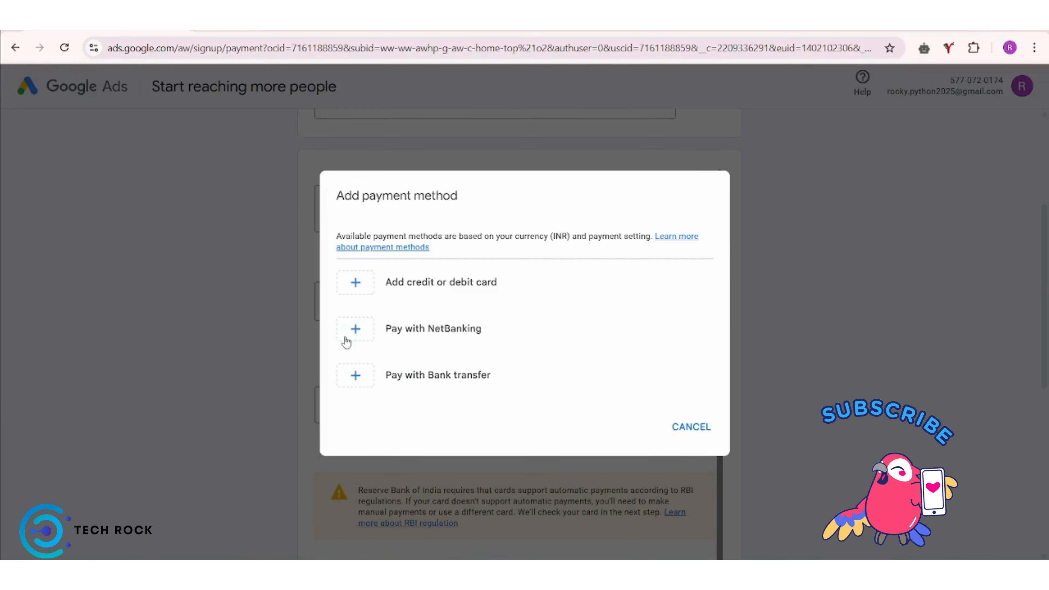
# Step: Choose Bank transfer as the payment method, submit, and complete the bank transfer information
pyautogui.click(350, 376)
pyautogui.scroll(-4, 499, 409)
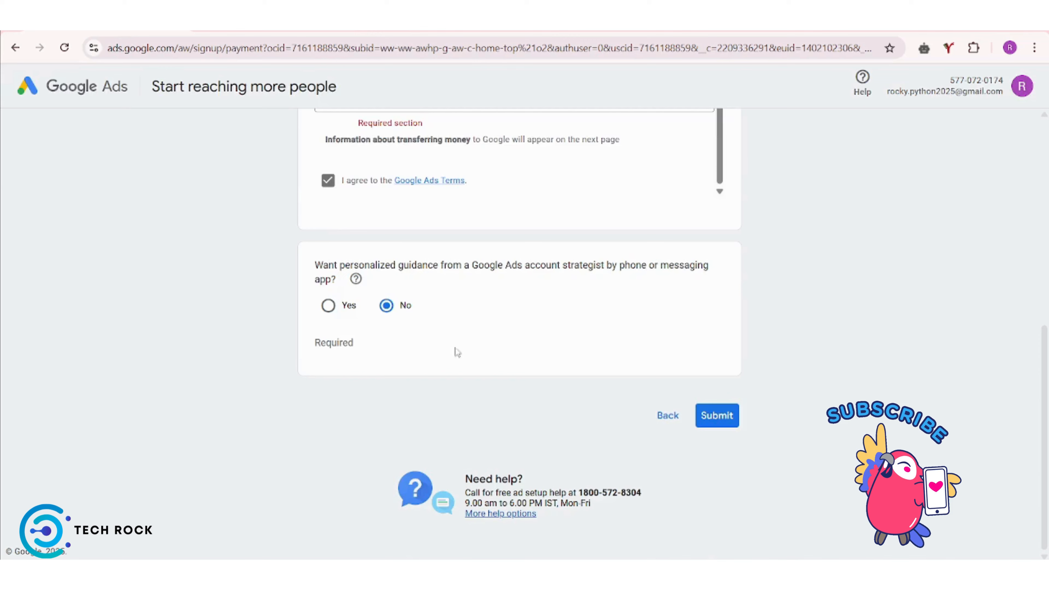
pyautogui.scroll(3, 458, 347)
pyautogui.scroll(-3, 486, 316)
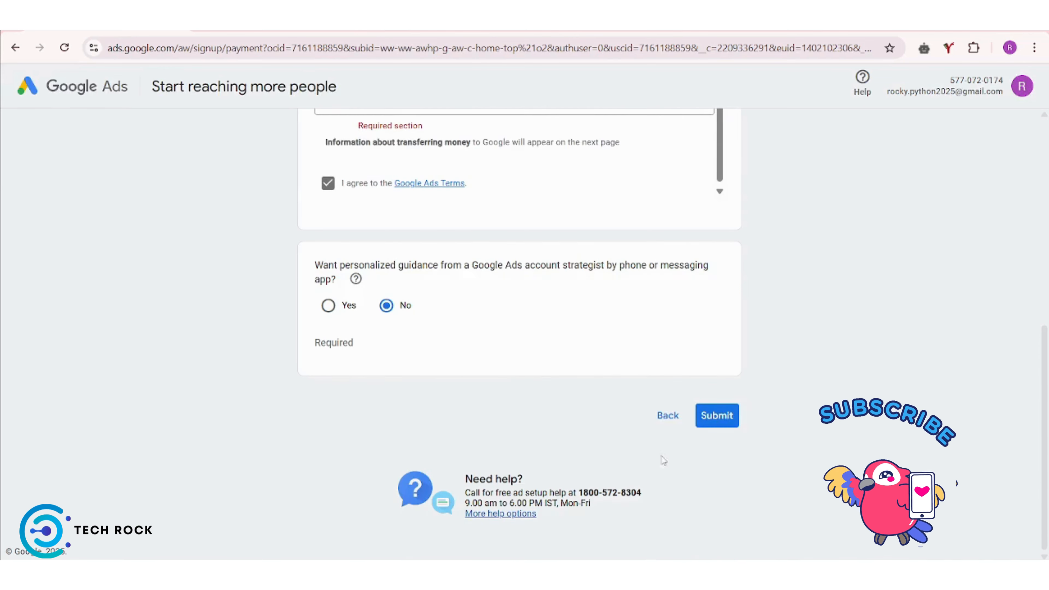
pyautogui.click(727, 415)
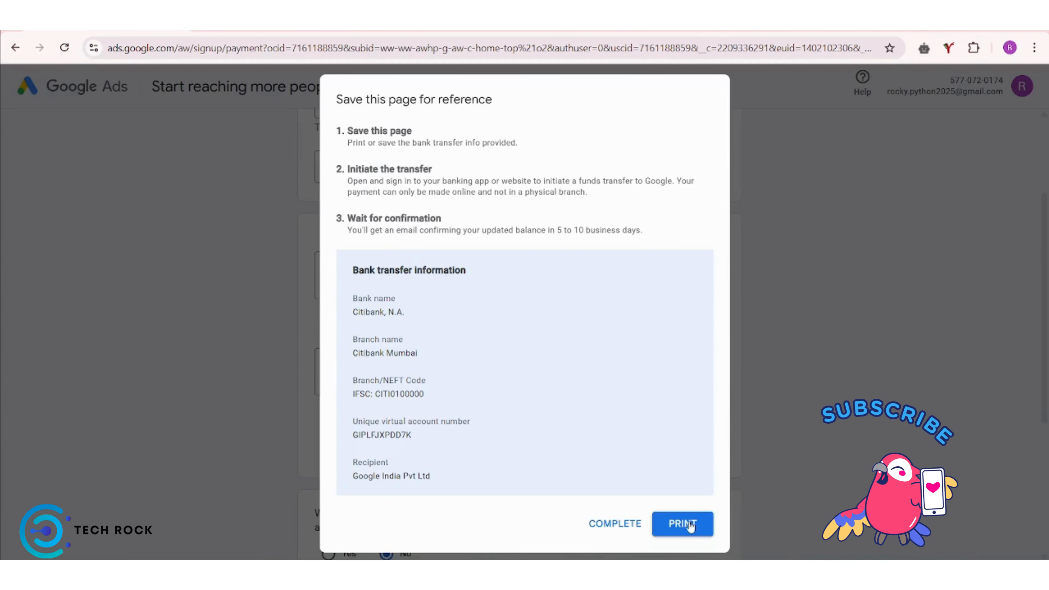
pyautogui.click(619, 528)
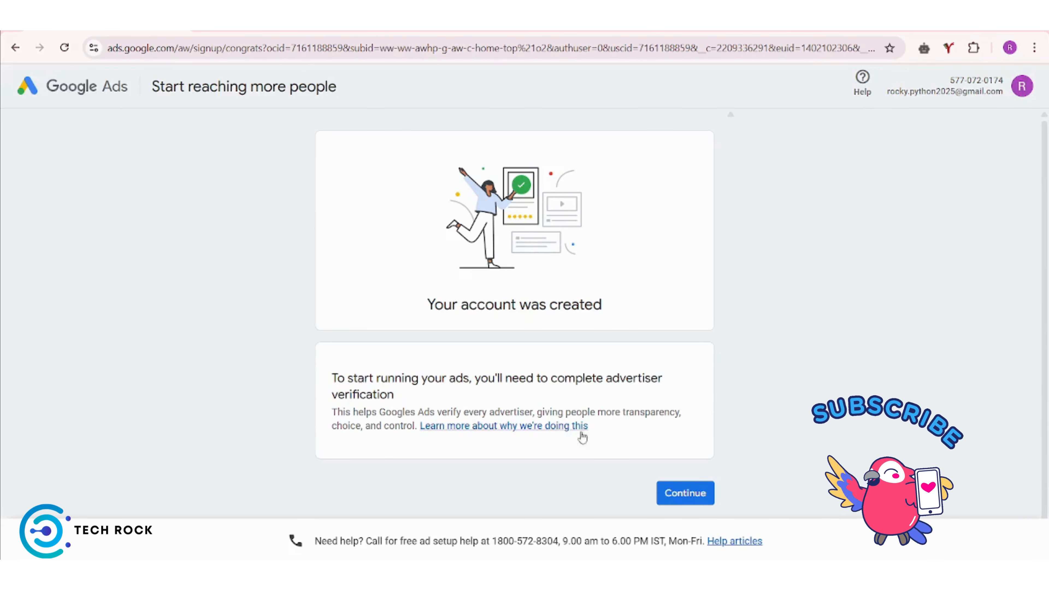
# Step: Answer No to being an advertising agency and 'No, an agency pays and invoices us', then save
pyautogui.click(692, 493)
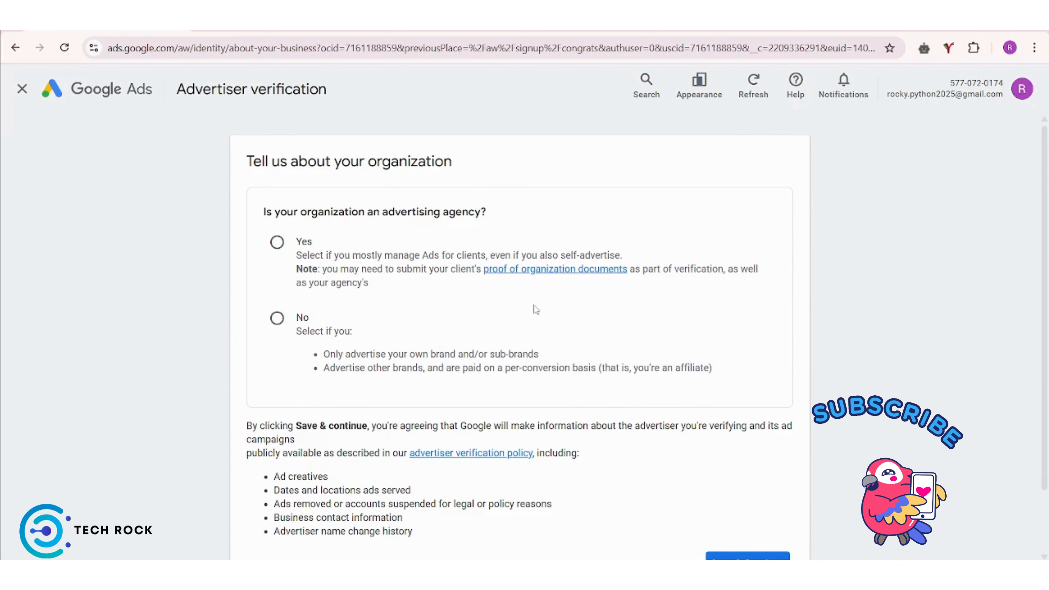
pyautogui.scroll(-2, 478, 348)
pyautogui.click(278, 250)
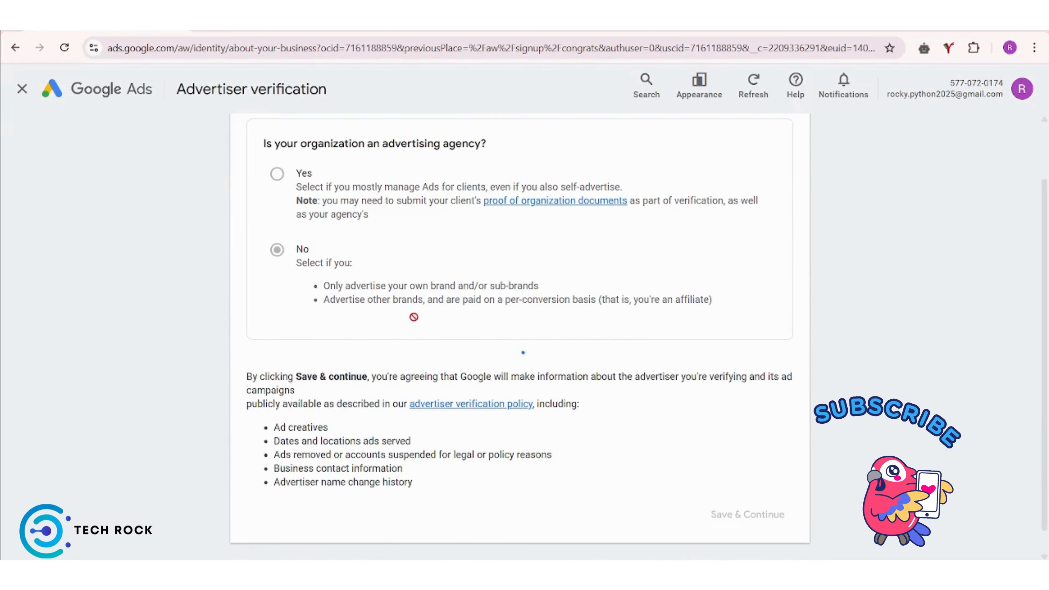
pyautogui.scroll(-4, 309, 398)
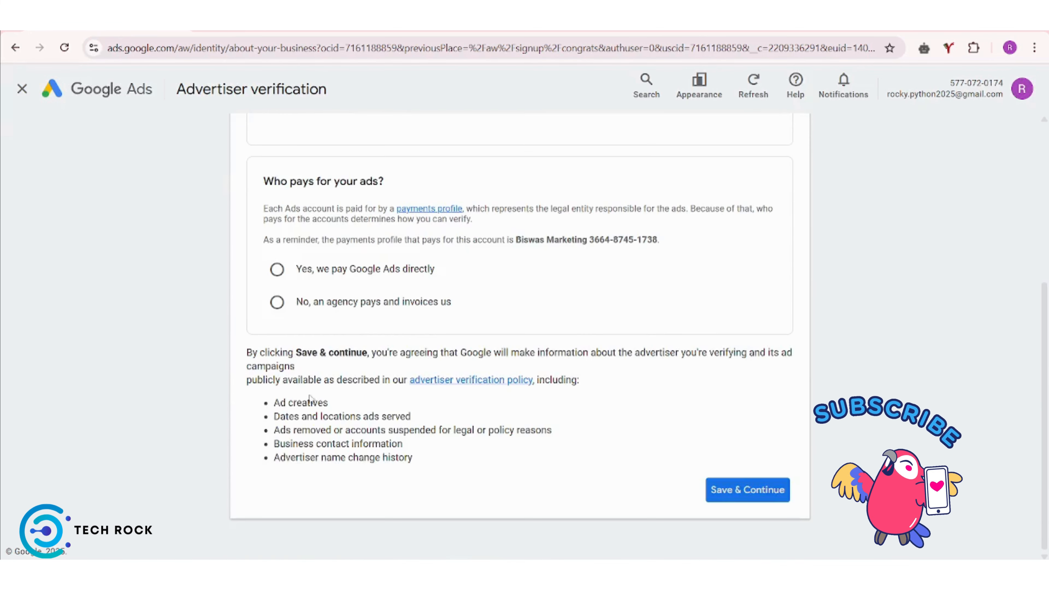
pyautogui.click(276, 309)
pyautogui.click(737, 491)
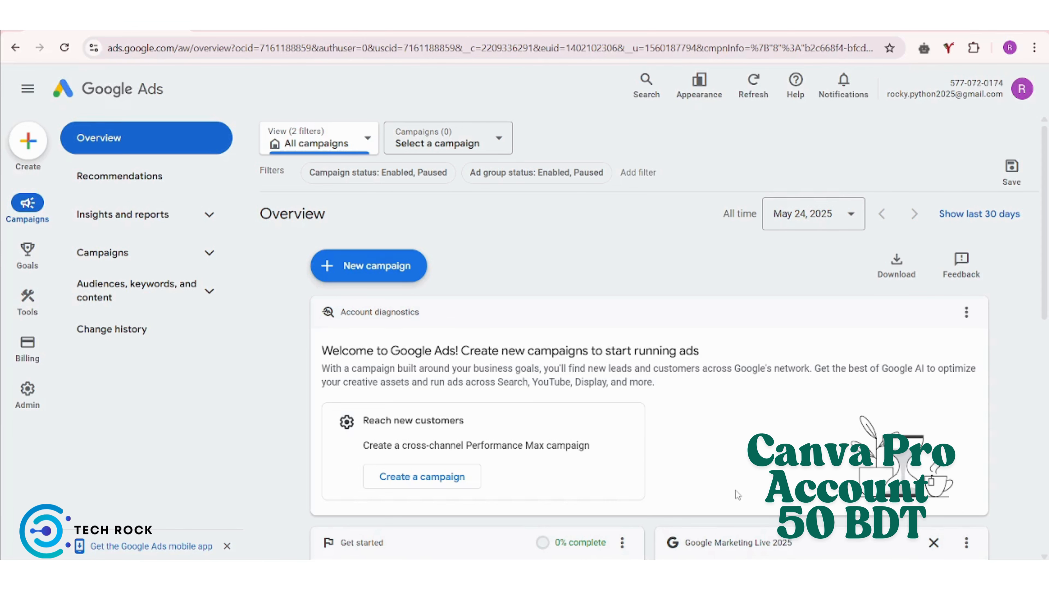
# Step: Expand Planning under Tools to list Keyword Planner, Performance Planner, Reach Planner and App advertising hub
pyautogui.click(1013, 96)
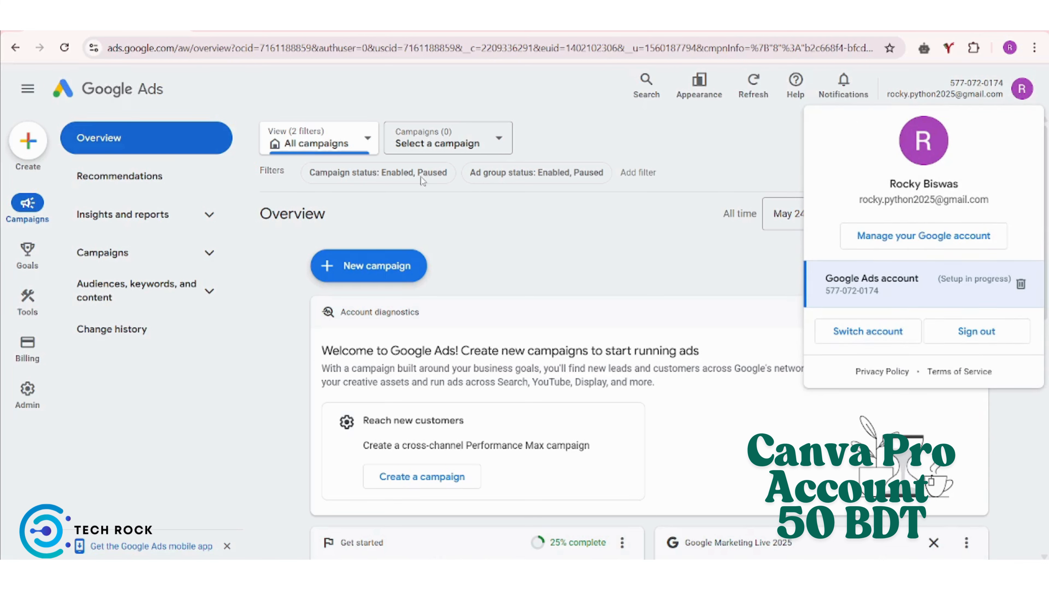
pyautogui.moveTo(28, 390)
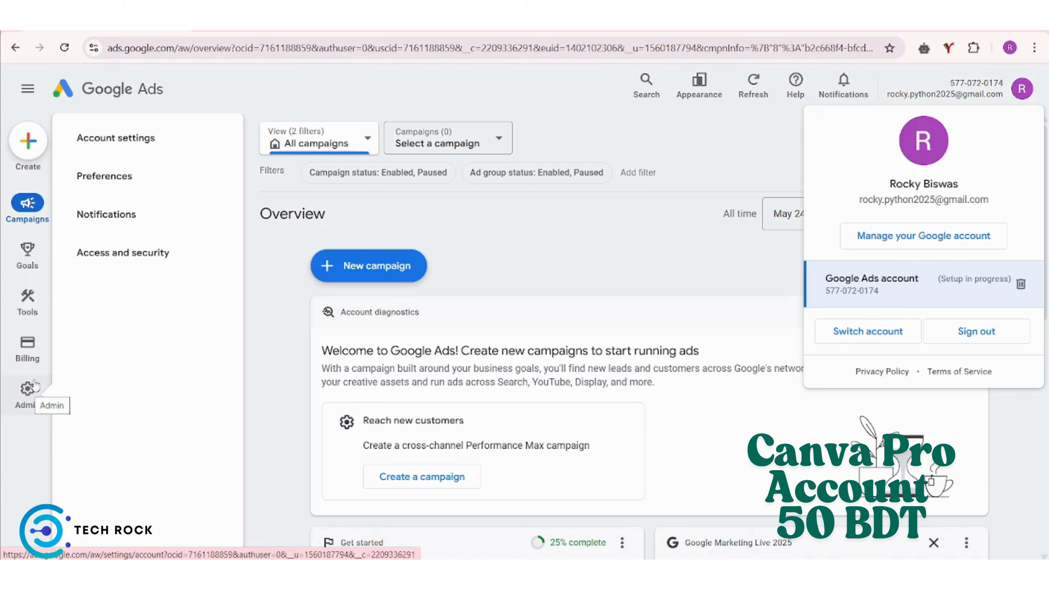
pyautogui.moveTo(26, 299)
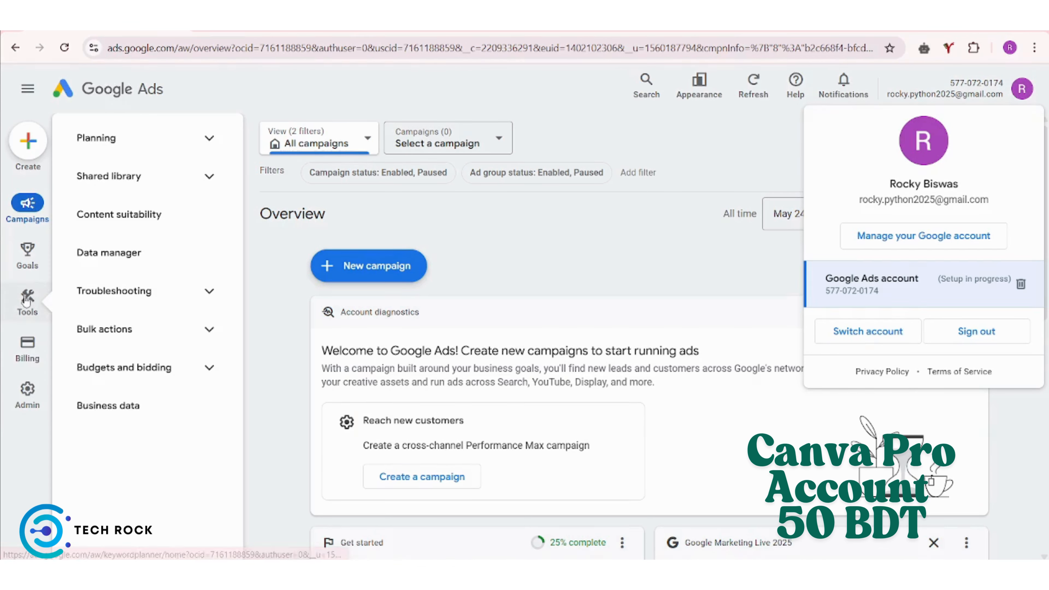
pyautogui.click(173, 139)
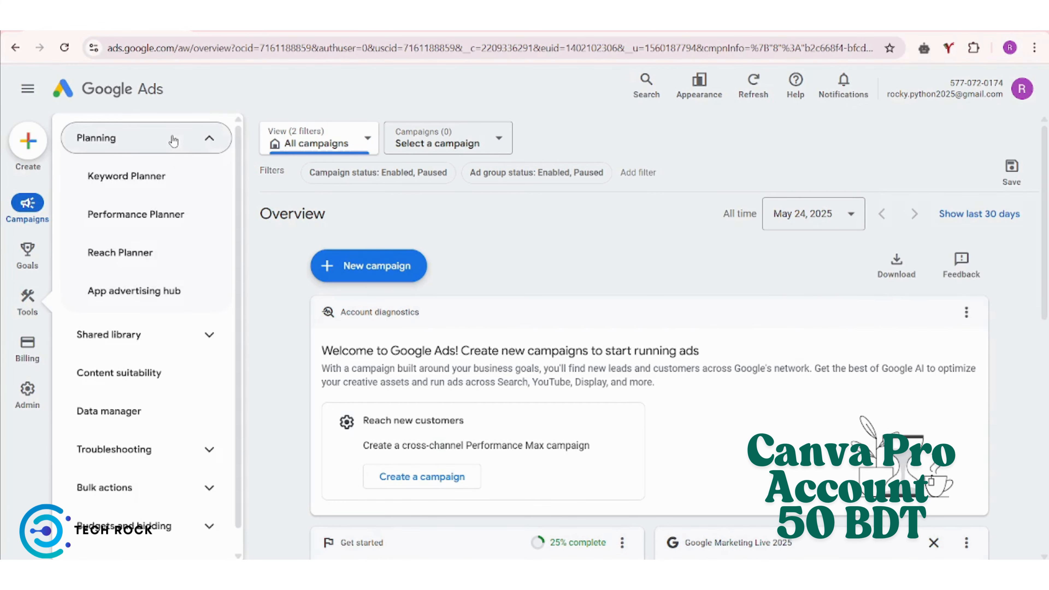